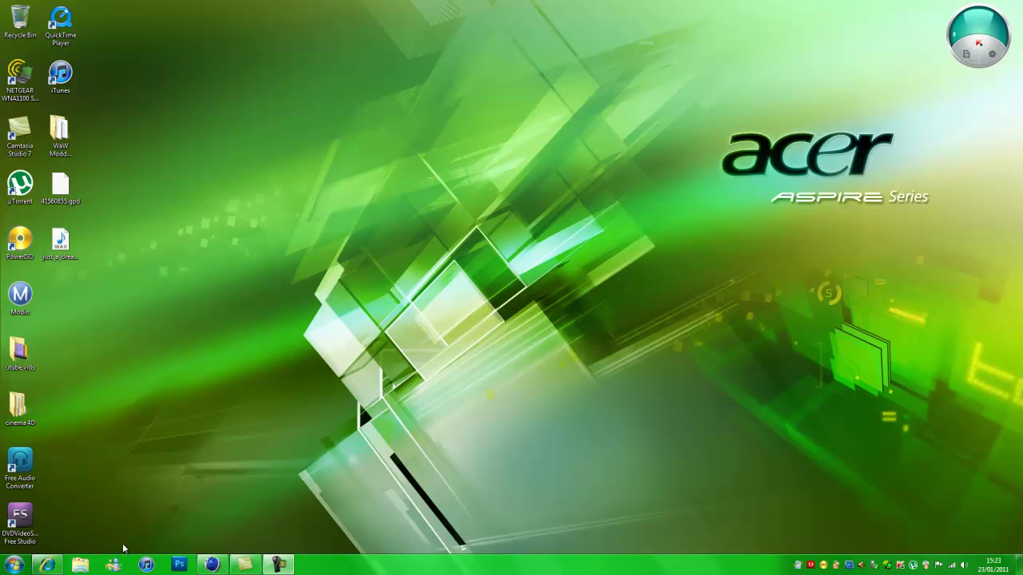
Step: Restore the minimized YouTube window in Internet Explorer from the taskbar
{"action": "left_click", "coordinate": [48, 567]}
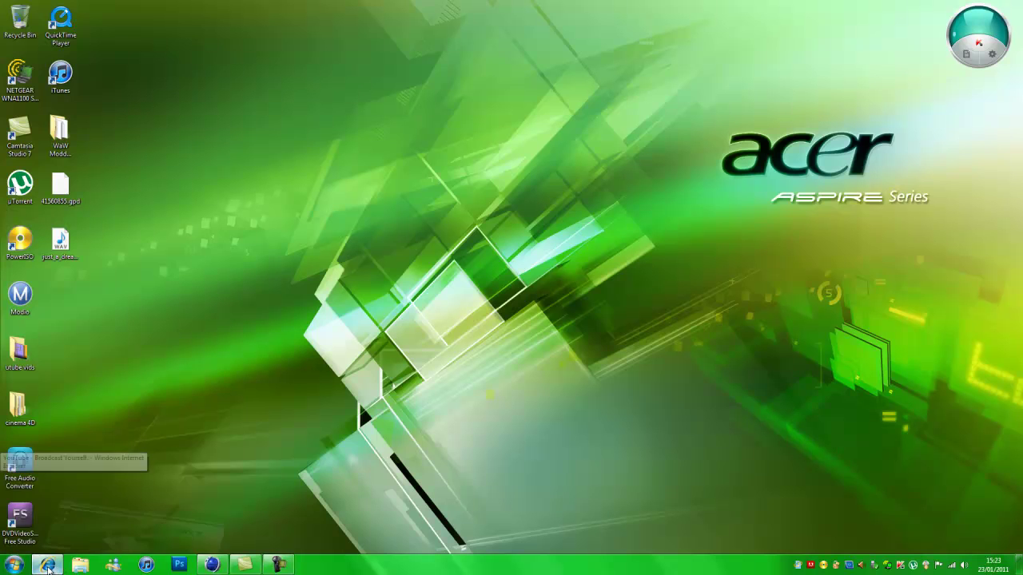
Step: Go to My Videos and open the upload 'New Beast Intro Cinema 4D'
{"action": "left_click", "coordinate": [710, 99]}
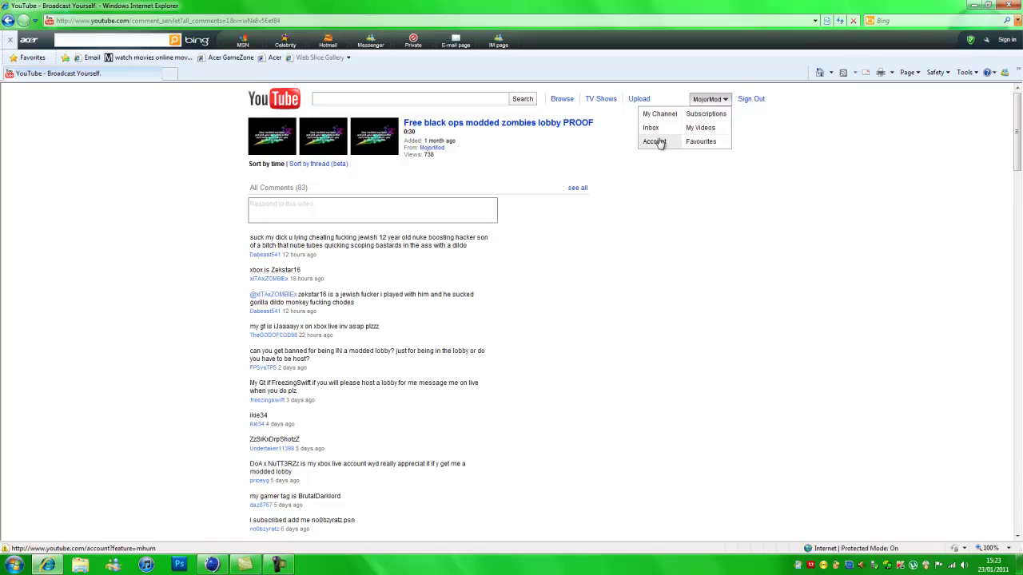
{"action": "left_click", "coordinate": [699, 132]}
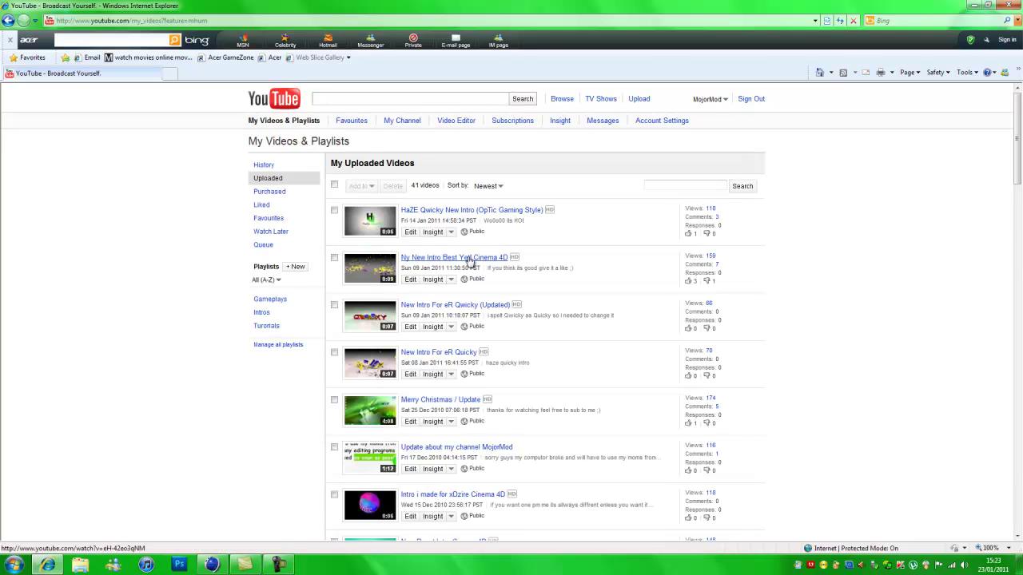
{"action": "scroll", "coordinate": [448, 265], "scroll_direction": "down", "scroll_amount": 1}
{"action": "scroll", "coordinate": [464, 262], "scroll_direction": "down", "scroll_amount": 3}
{"action": "scroll", "coordinate": [469, 264], "scroll_direction": "down", "scroll_amount": 2}
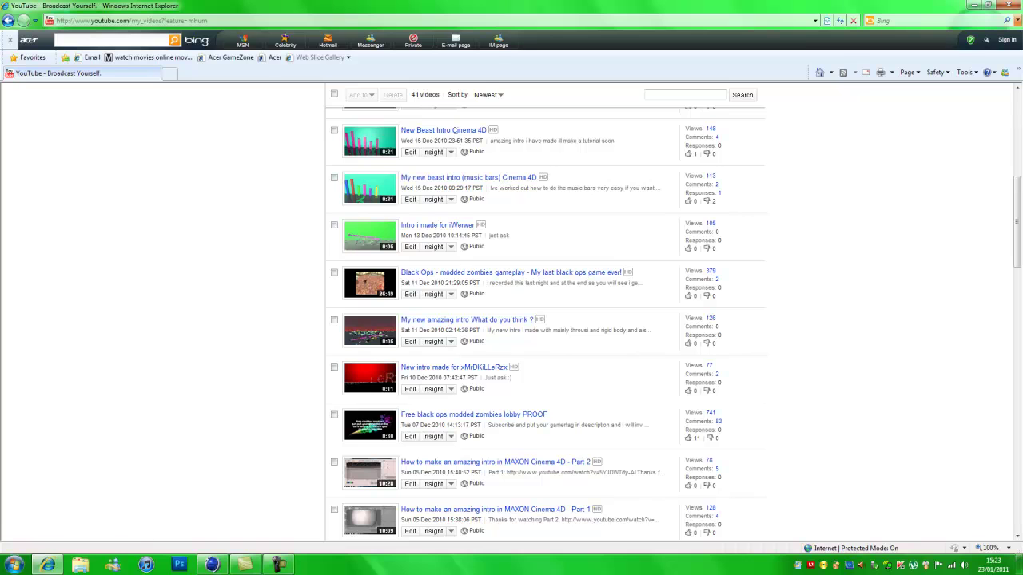
{"action": "left_click", "coordinate": [461, 131]}
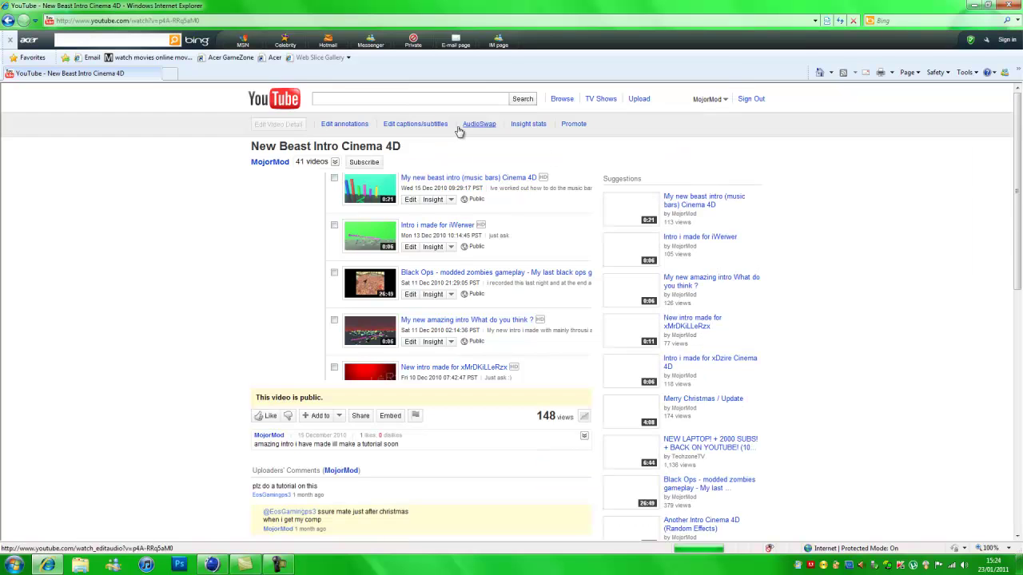
Step: Mute the New Beast Intro video, restart it from the beginning, and pause it
{"action": "left_click", "coordinate": [275, 374]}
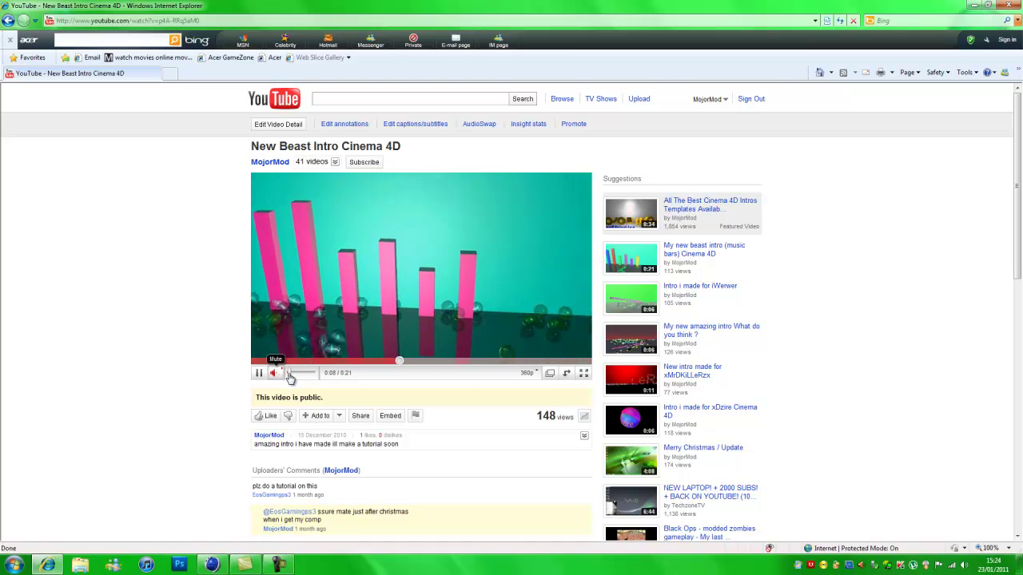
{"action": "left_click", "coordinate": [257, 362]}
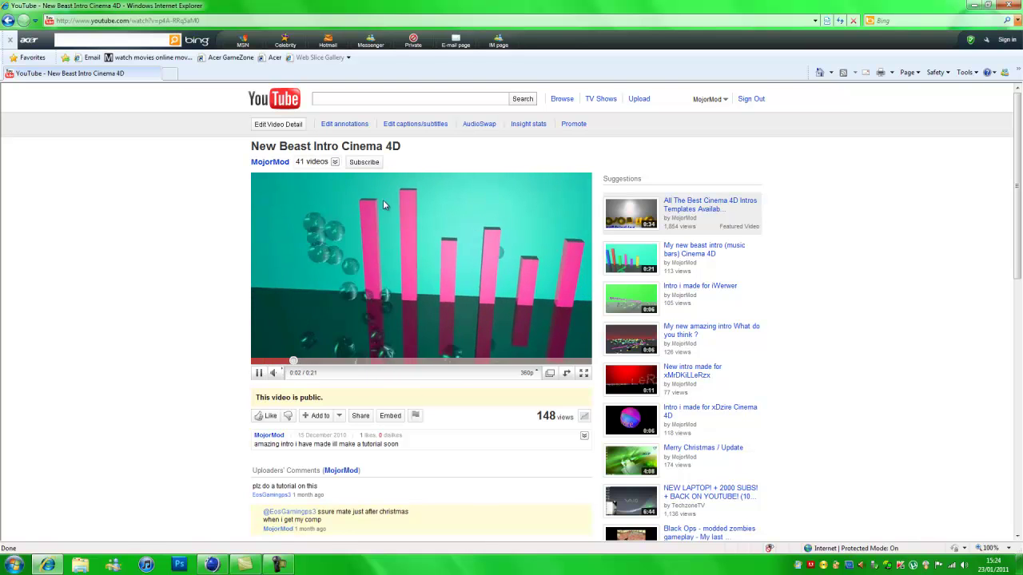
{"action": "left_click", "coordinate": [259, 374]}
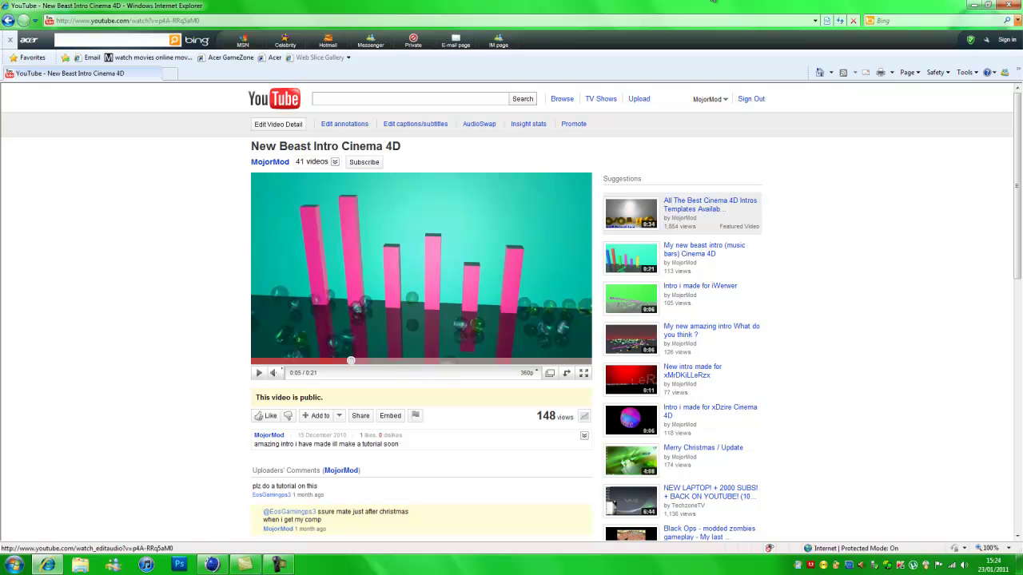
Step: Restore the Cinema 4D window showing the empty untitled scene
{"action": "left_click", "coordinate": [970, 8]}
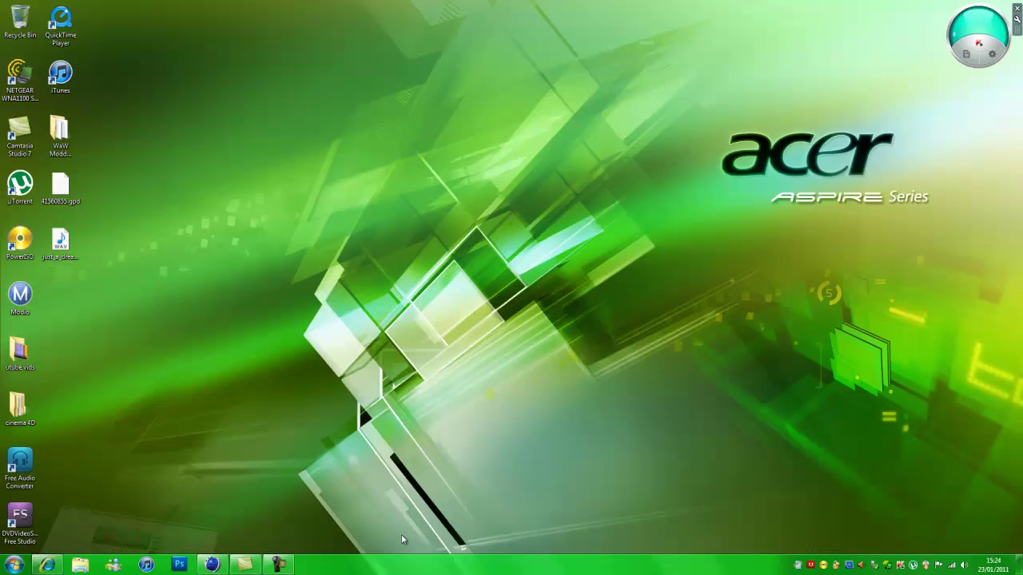
{"action": "left_click", "coordinate": [209, 564]}
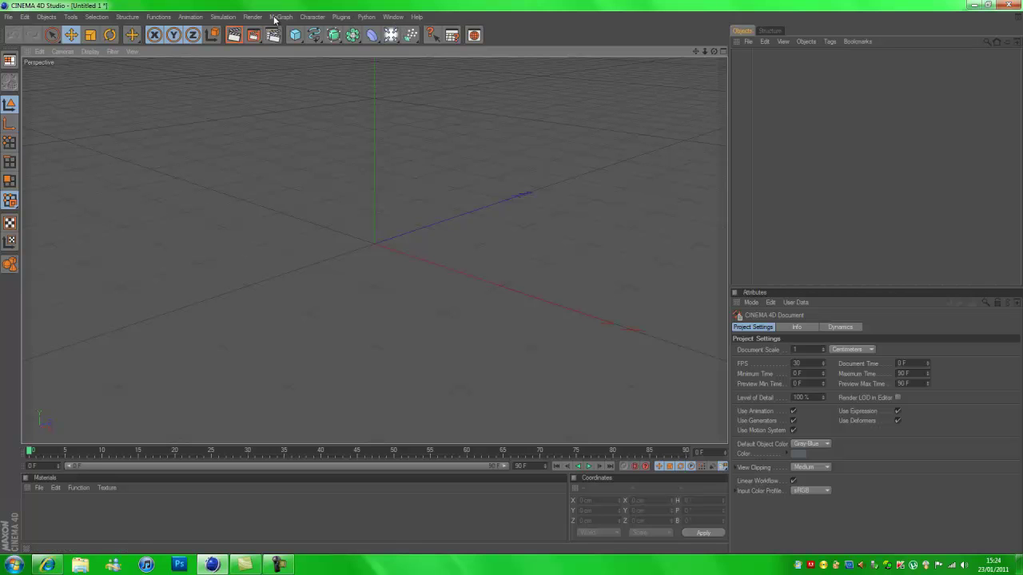
Step: Add two Floor objects and rotate the second one 90° upright as a wall
{"action": "mouse_move", "coordinate": [391, 34]}
{"action": "left_mouse_down"}
{"action": "mouse_move", "coordinate": [402, 64]}
{"action": "mouse_move", "coordinate": [485, 127]}
{"action": "left_mouse_up"}
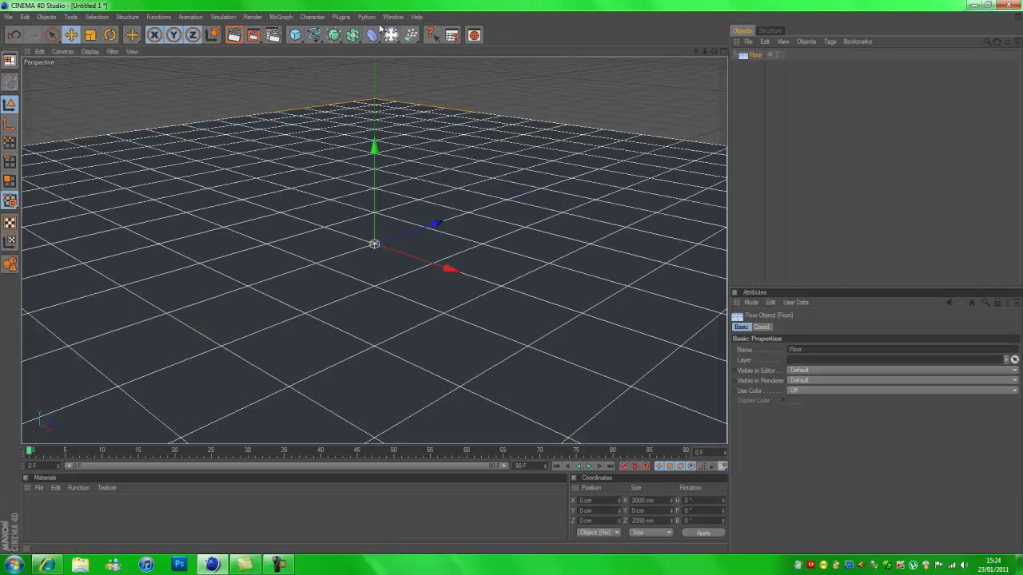
{"action": "left_click_drag", "start_coordinate": [391, 34], "coordinate": [489, 123]}
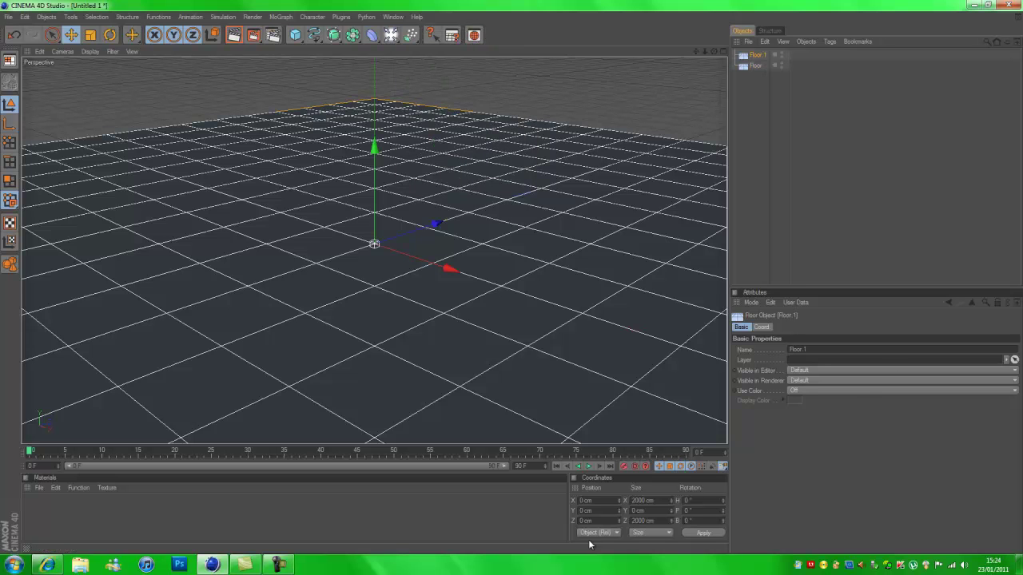
{"action": "left_click", "coordinate": [705, 500]}
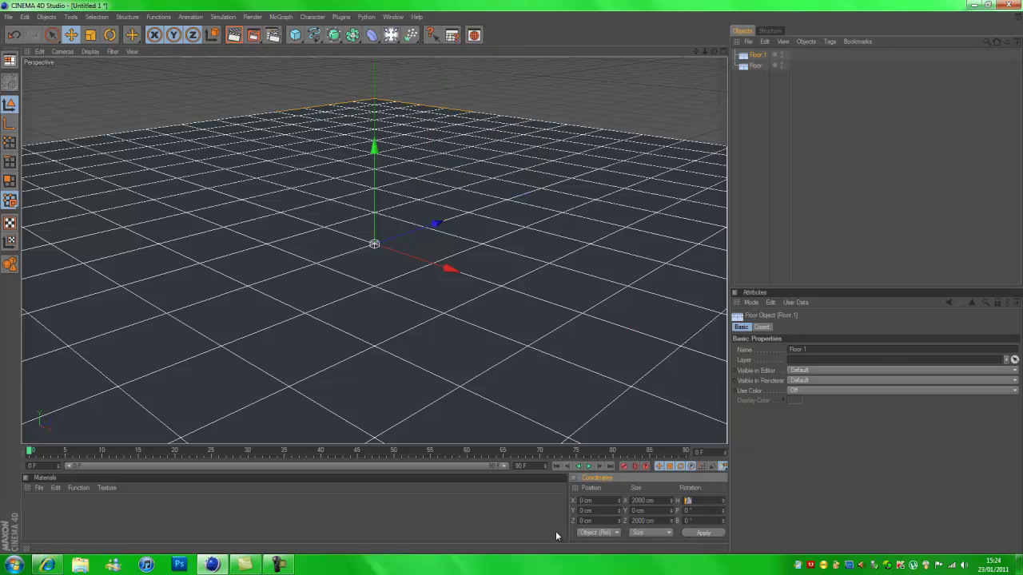
{"action": "type", "text": "90"}
{"action": "key", "text": "Return"}
{"action": "key", "text": "Return"}
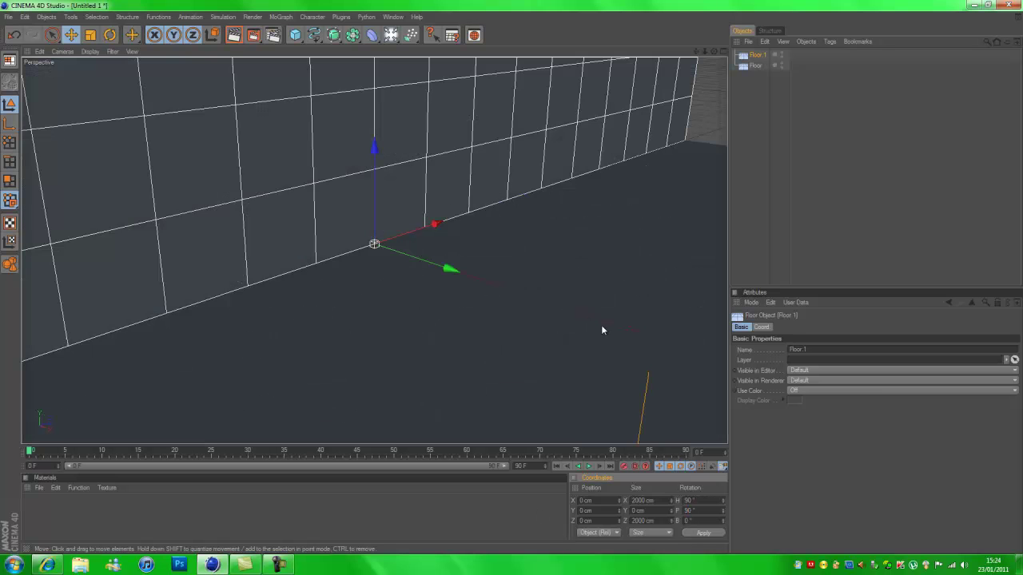
Step: Set the wall's heading rotation to 0 so it faces forward, and frame it in view
{"action": "left_click", "coordinate": [506, 239]}
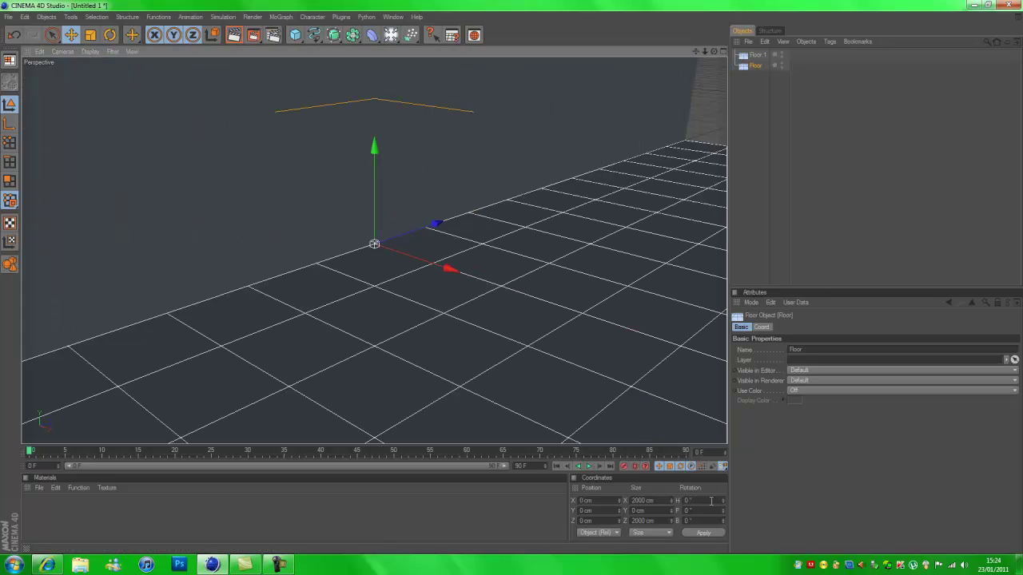
{"action": "left_click", "coordinate": [710, 500]}
{"action": "left_click", "coordinate": [755, 54]}
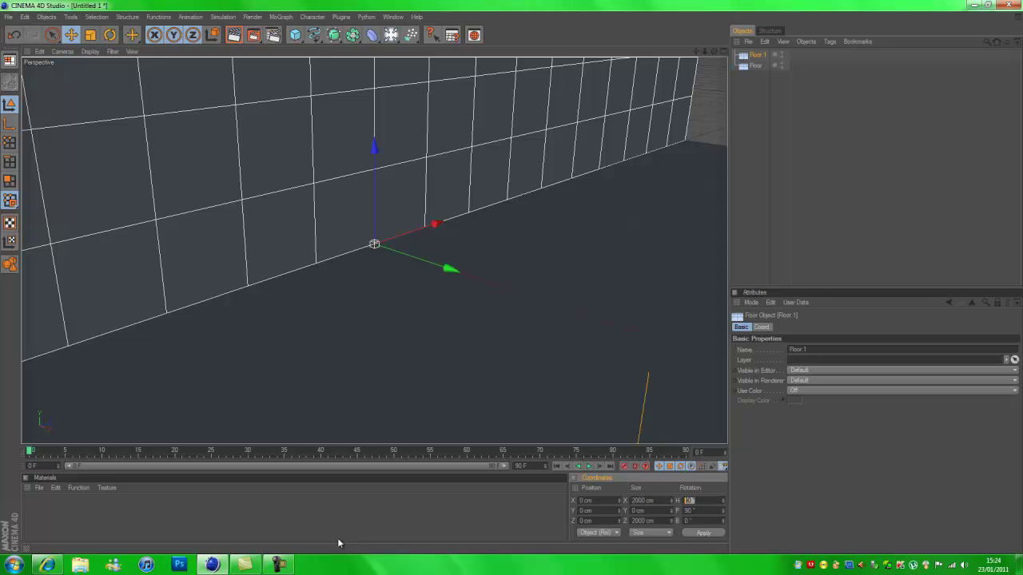
{"action": "type", "text": "0"}
{"action": "key", "text": "Return"}
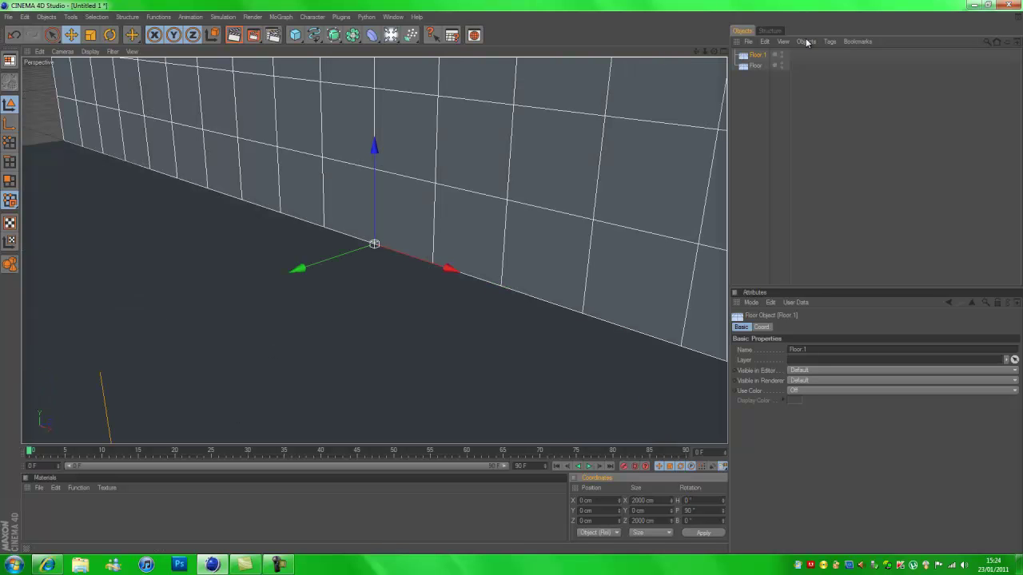
{"action": "left_click_drag", "start_coordinate": [700, 53], "coordinate": [511, 277]}
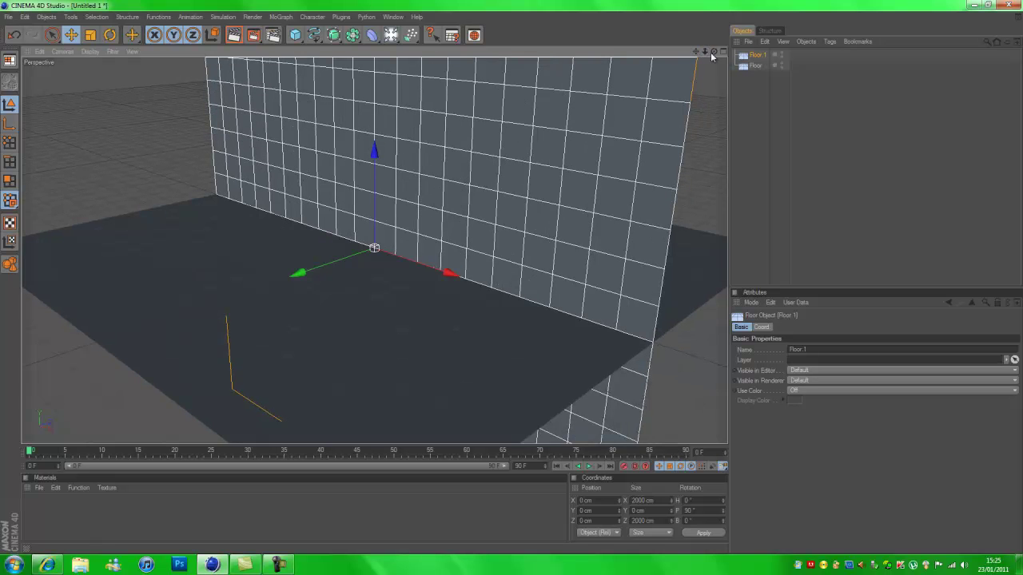
{"action": "left_click_drag", "start_coordinate": [717, 53], "coordinate": [511, 275]}
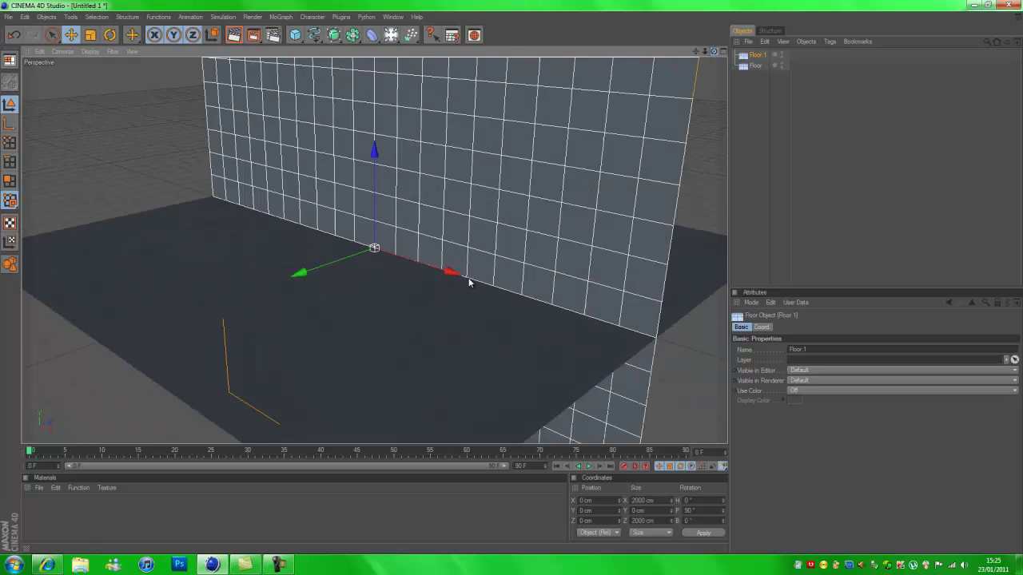
{"action": "left_click_drag", "start_coordinate": [715, 52], "coordinate": [279, 121]}
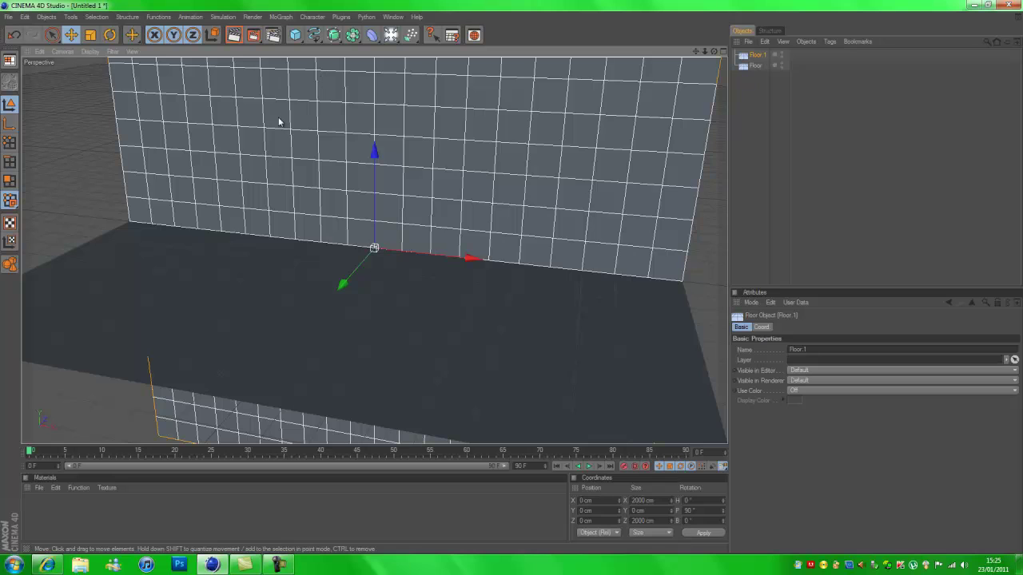
{"action": "left_click", "coordinate": [103, 173]}
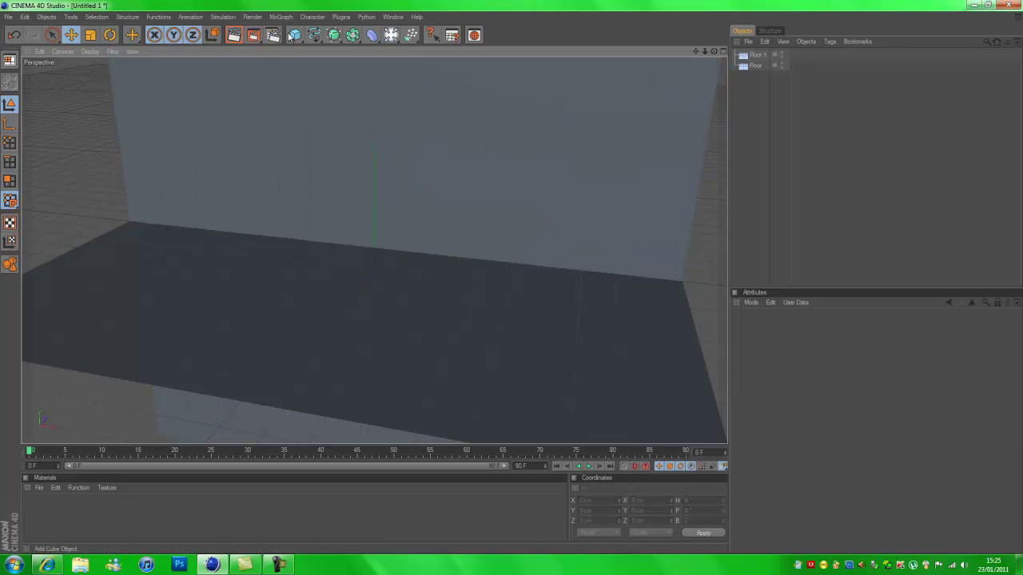
Step: Add a Cube primitive to the scene
{"action": "left_click", "coordinate": [310, 16]}
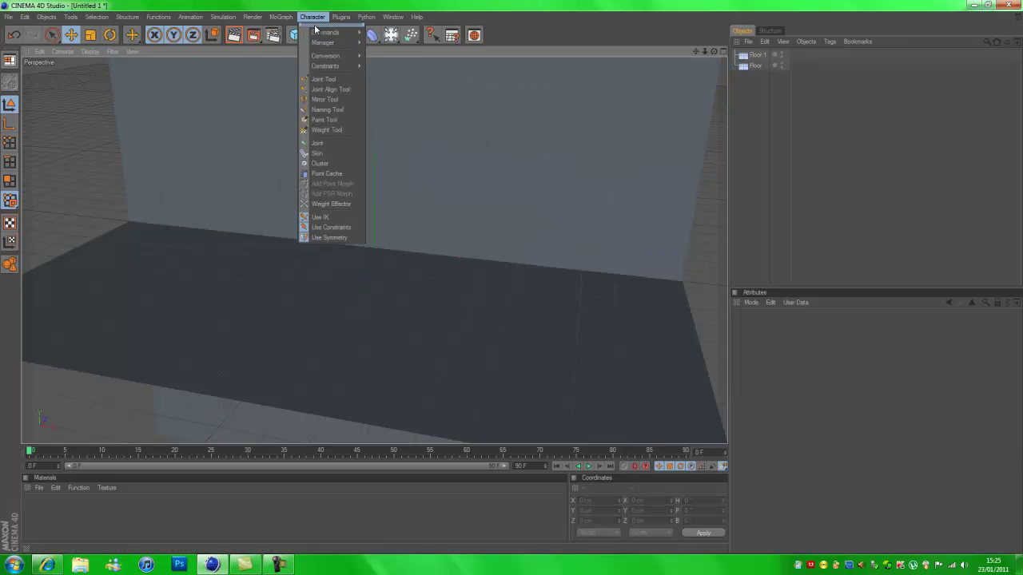
{"action": "left_click", "coordinate": [313, 17]}
{"action": "left_click", "coordinate": [270, 17]}
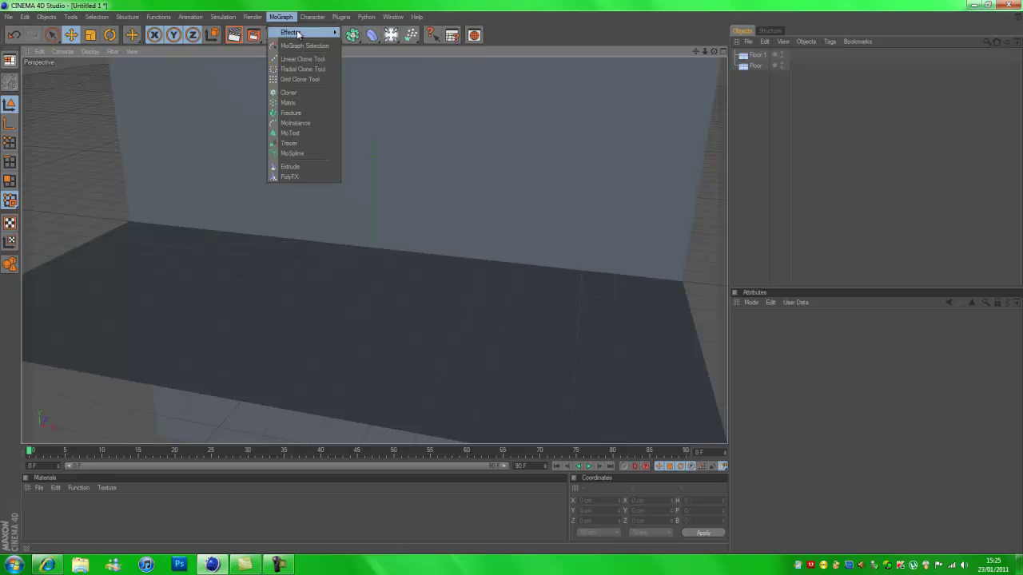
{"action": "left_click", "coordinate": [295, 16]}
{"action": "left_click", "coordinate": [334, 37]}
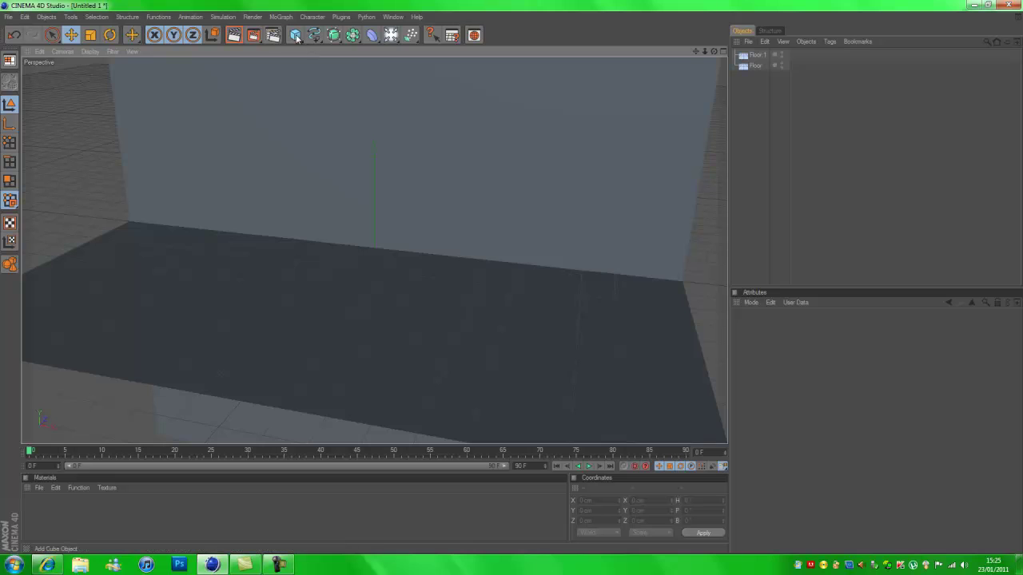
{"action": "left_click", "coordinate": [295, 35]}
{"action": "left_click", "coordinate": [342, 51]}
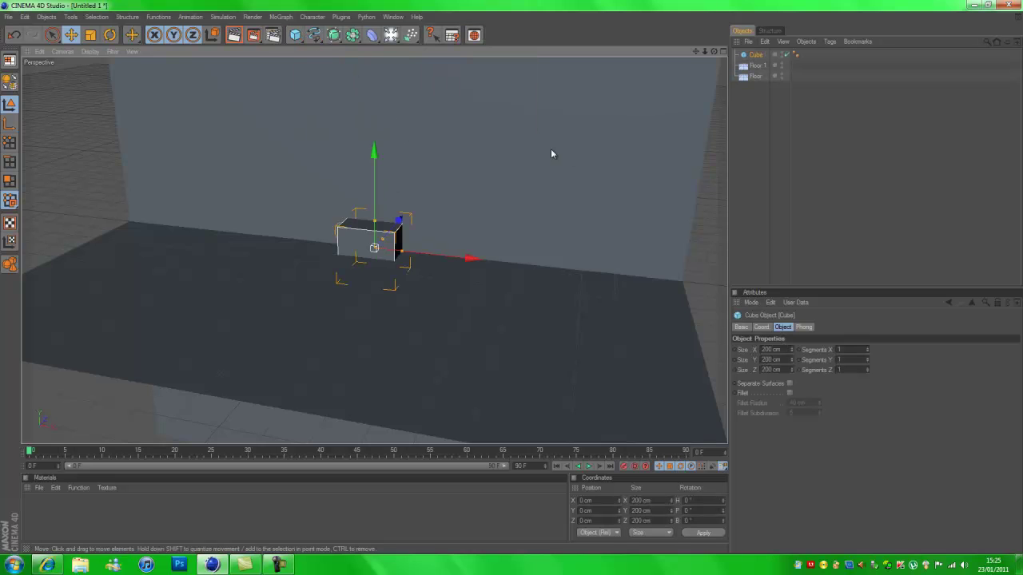
Step: Shape the cube into a tall, thin bar near the wall's left side
{"action": "left_click_drag", "start_coordinate": [397, 221], "coordinate": [510, 282]}
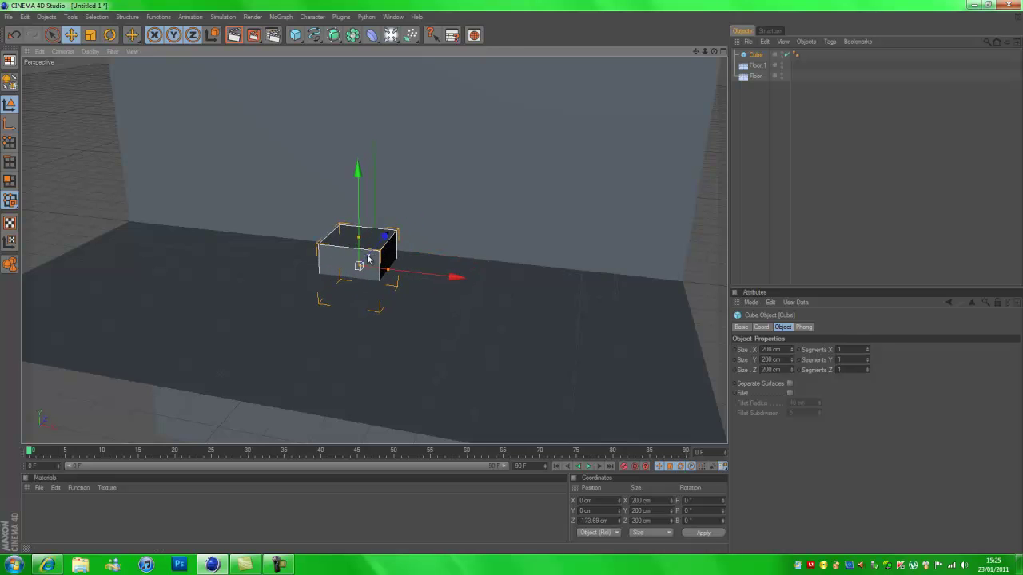
{"action": "mouse_move", "coordinate": [367, 258]}
{"action": "left_mouse_down"}
{"action": "mouse_move", "coordinate": [513, 281]}
{"action": "mouse_move", "coordinate": [383, 272]}
{"action": "mouse_move", "coordinate": [518, 282]}
{"action": "mouse_move", "coordinate": [380, 250]}
{"action": "left_mouse_up"}
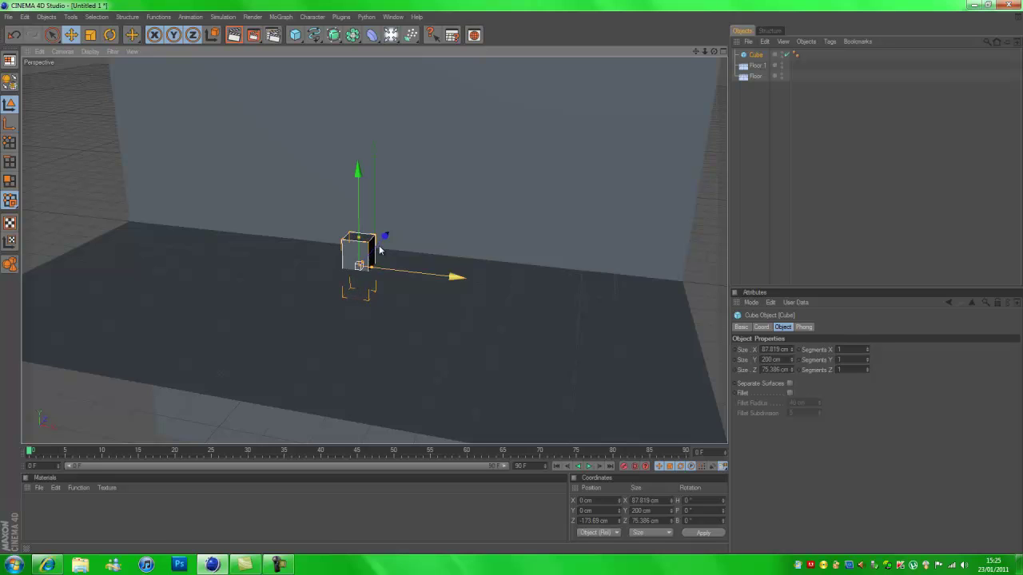
{"action": "left_click_drag", "start_coordinate": [359, 244], "coordinate": [512, 273]}
{"action": "left_click_drag", "start_coordinate": [445, 277], "coordinate": [519, 276]}
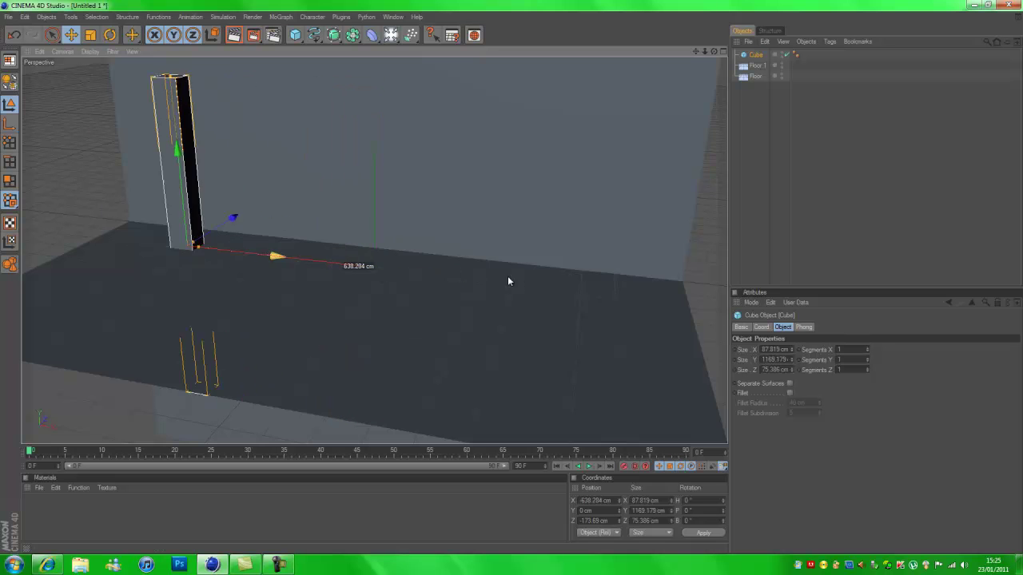
Step: Add a MoGraph Cloner and place the cube bar inside it as the clone source
{"action": "left_click", "coordinate": [936, 55]}
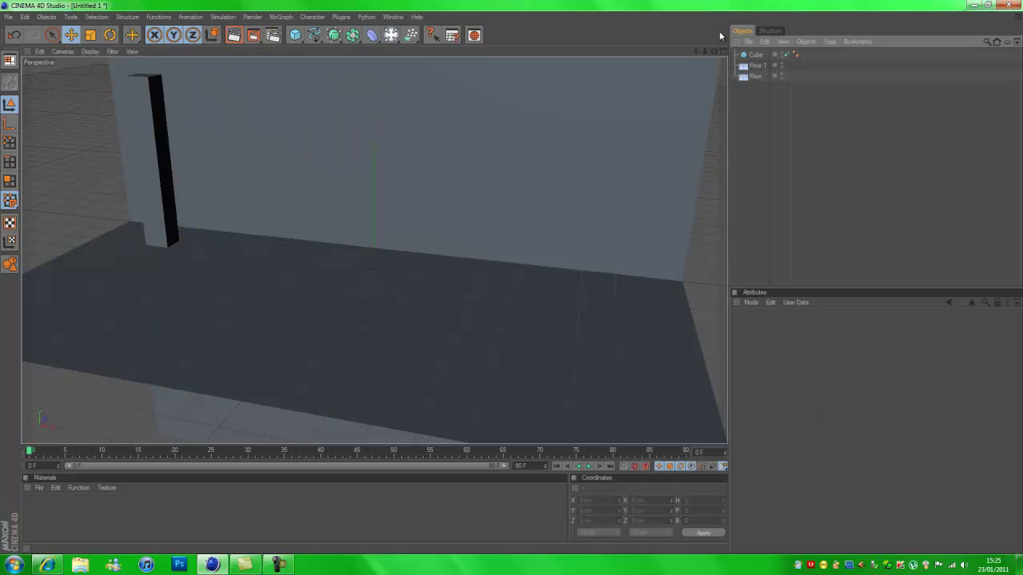
{"action": "left_click", "coordinate": [286, 18]}
{"action": "mouse_move", "coordinate": [304, 32]}
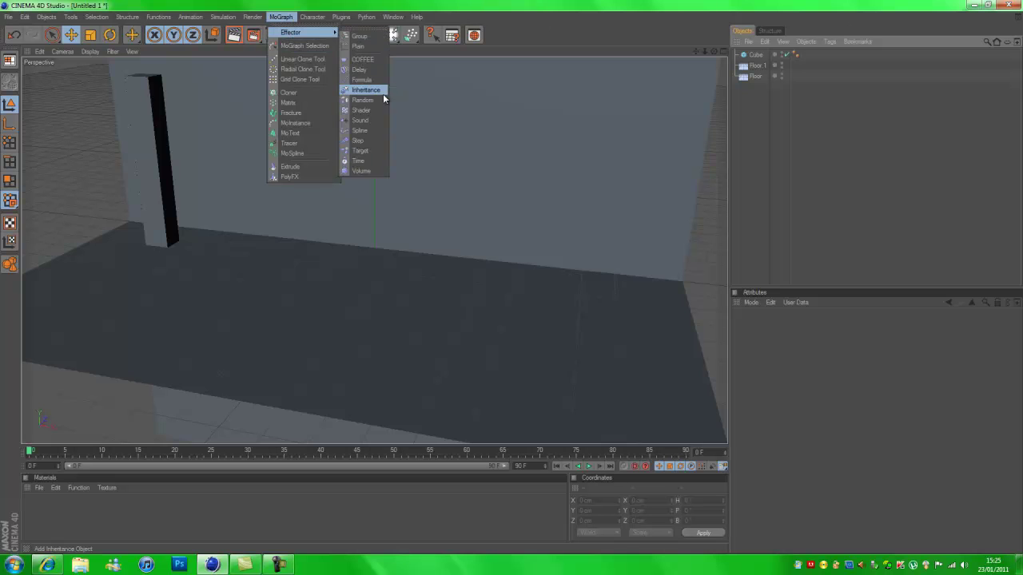
{"action": "left_click", "coordinate": [289, 92]}
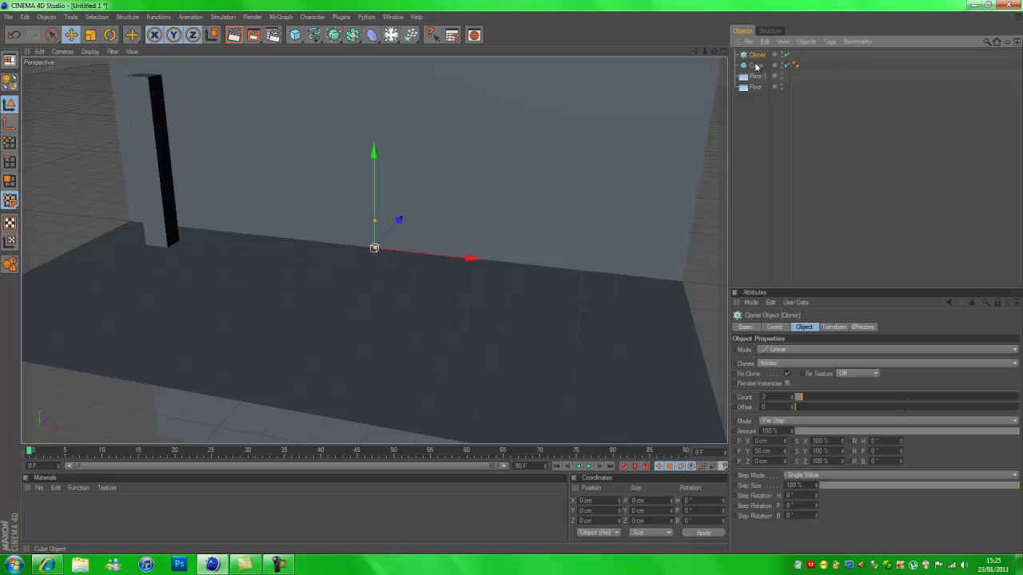
{"action": "left_click_drag", "start_coordinate": [754, 66], "coordinate": [754, 56]}
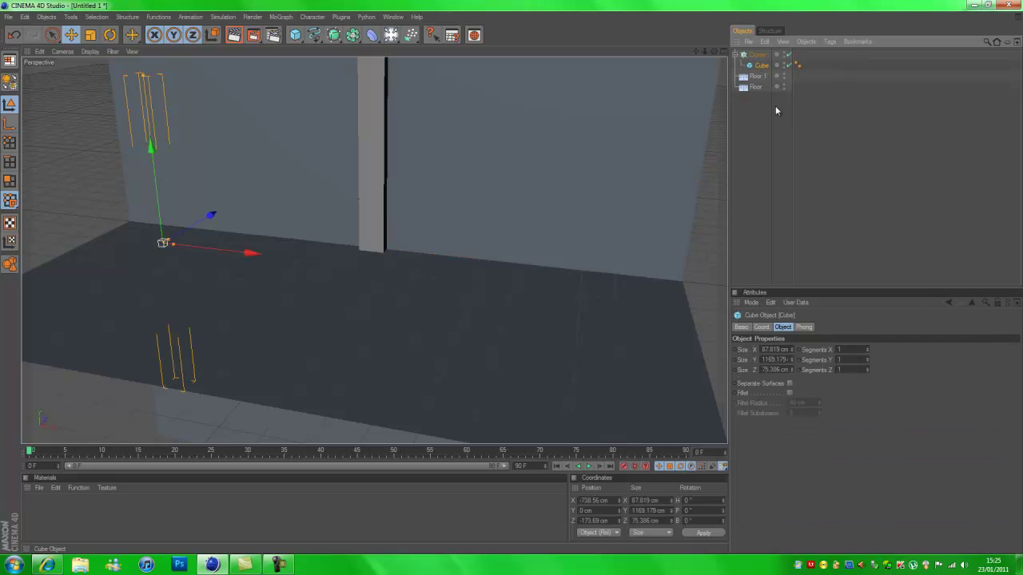
{"action": "left_click", "coordinate": [794, 142]}
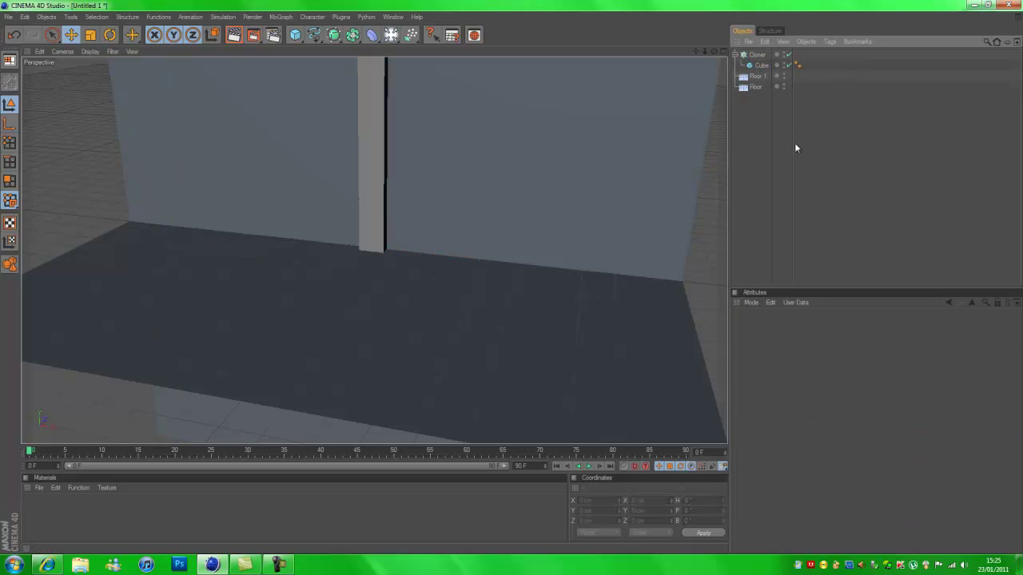
{"action": "left_click", "coordinate": [751, 56]}
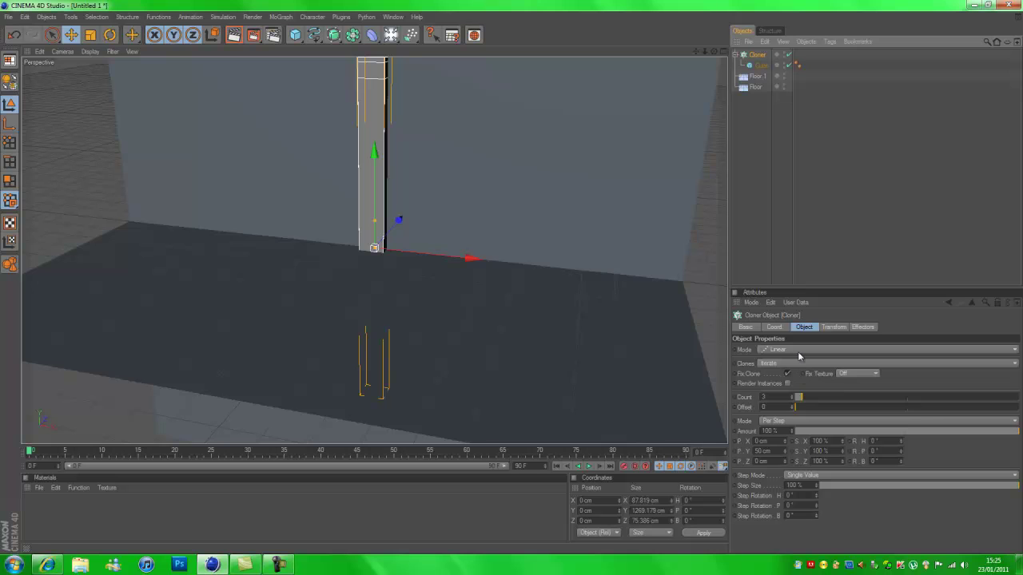
{"action": "left_click", "coordinate": [797, 352]}
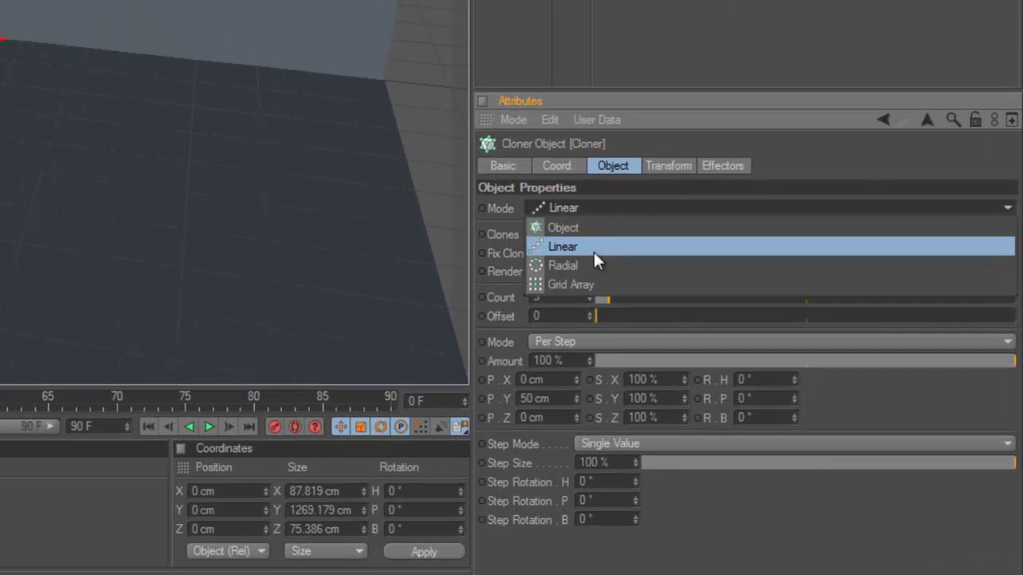
Step: Set the Cloner to Grid Array, count 6×1×1, width about 1120 cm, and nudge it into place
{"action": "left_click", "coordinate": [581, 285]}
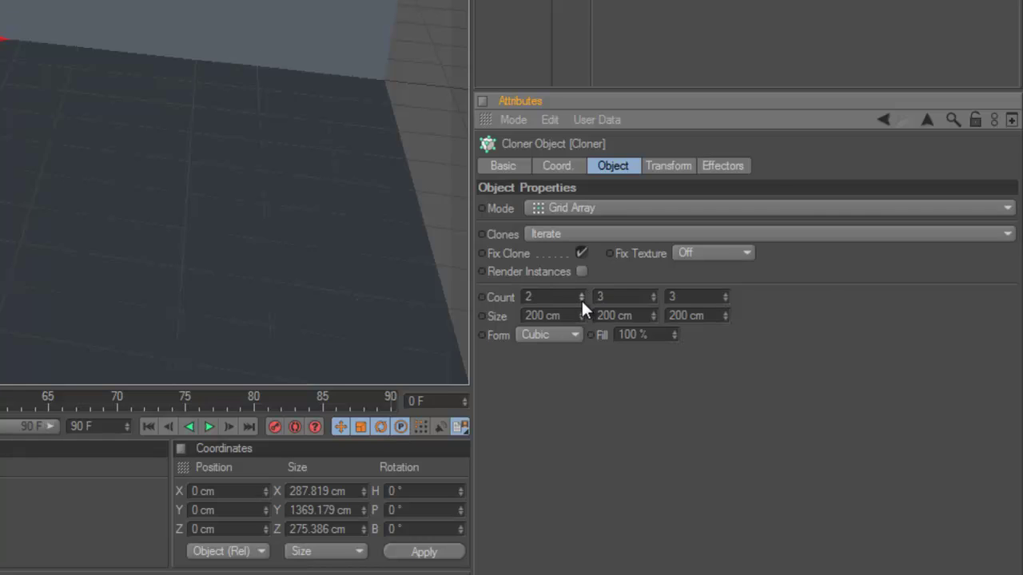
{"action": "left_click", "coordinate": [581, 293]}
{"action": "left_click", "coordinate": [581, 293]}
{"action": "left_click", "coordinate": [581, 293]}
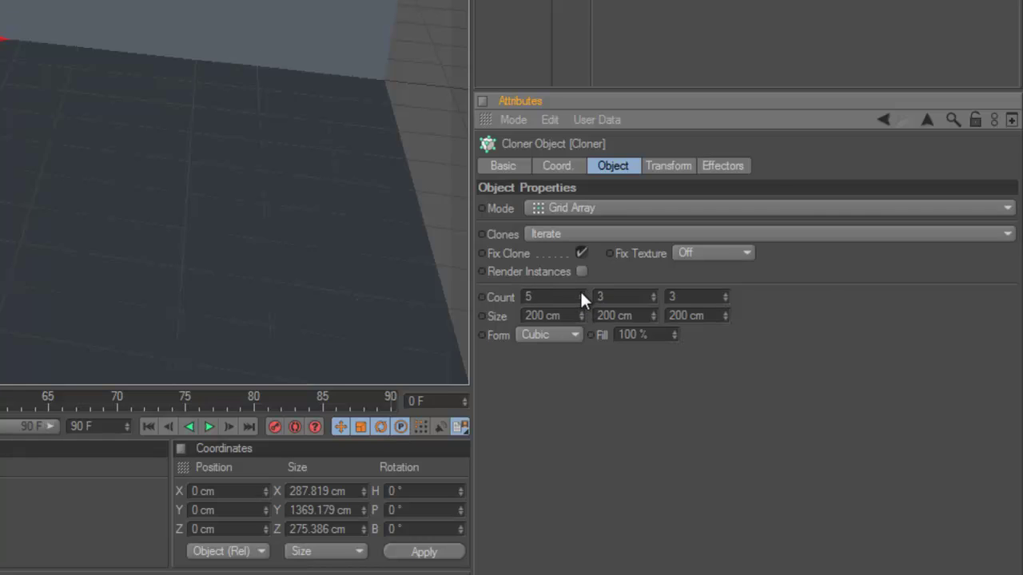
{"action": "left_click", "coordinate": [653, 293]}
{"action": "left_click", "coordinate": [653, 293]}
{"action": "left_click", "coordinate": [695, 297]}
{"action": "type", "text": "1"}
{"action": "key", "text": "Return"}
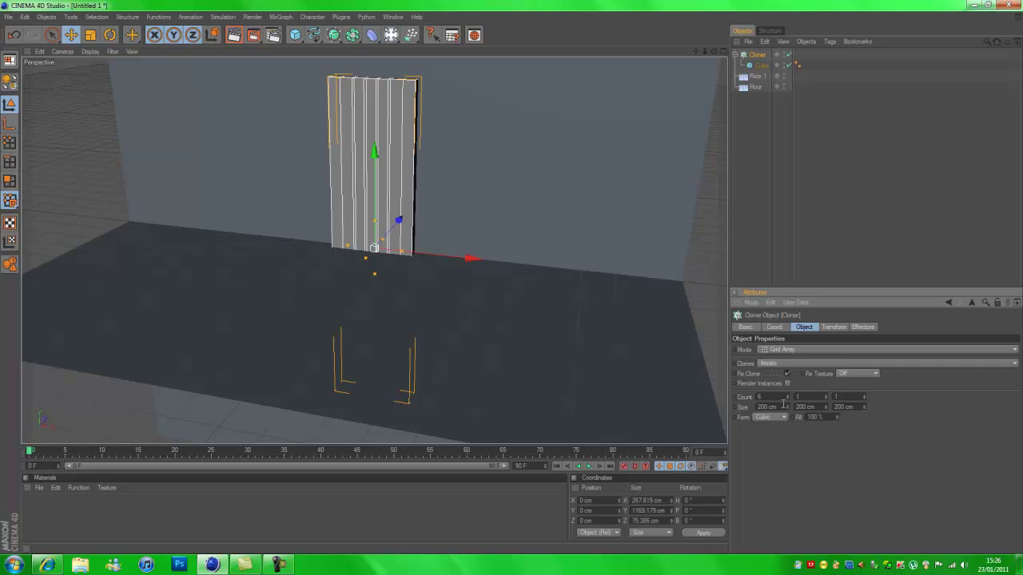
{"action": "left_click_drag", "start_coordinate": [787, 406], "coordinate": [789, 409]}
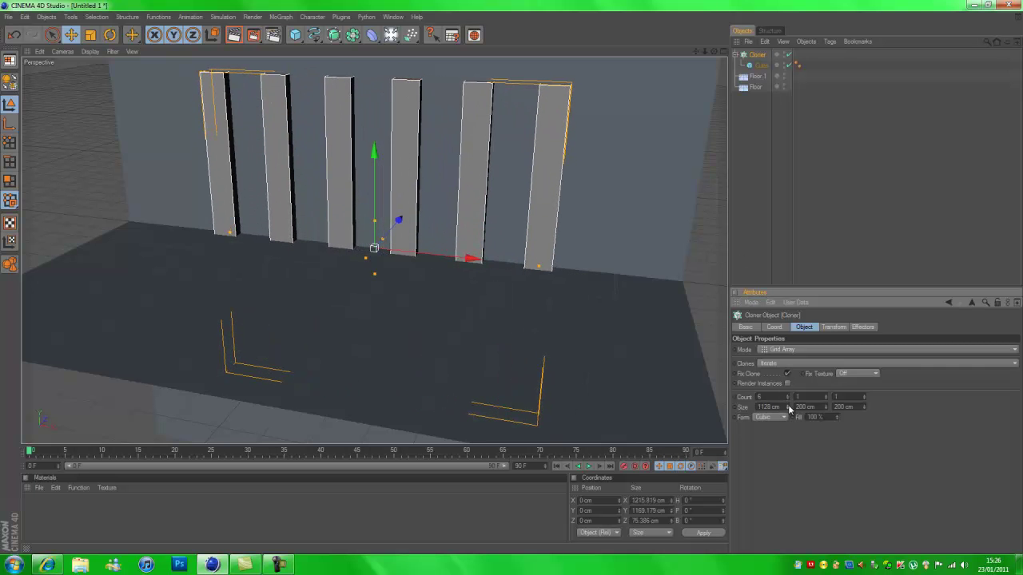
{"action": "left_click", "coordinate": [761, 64]}
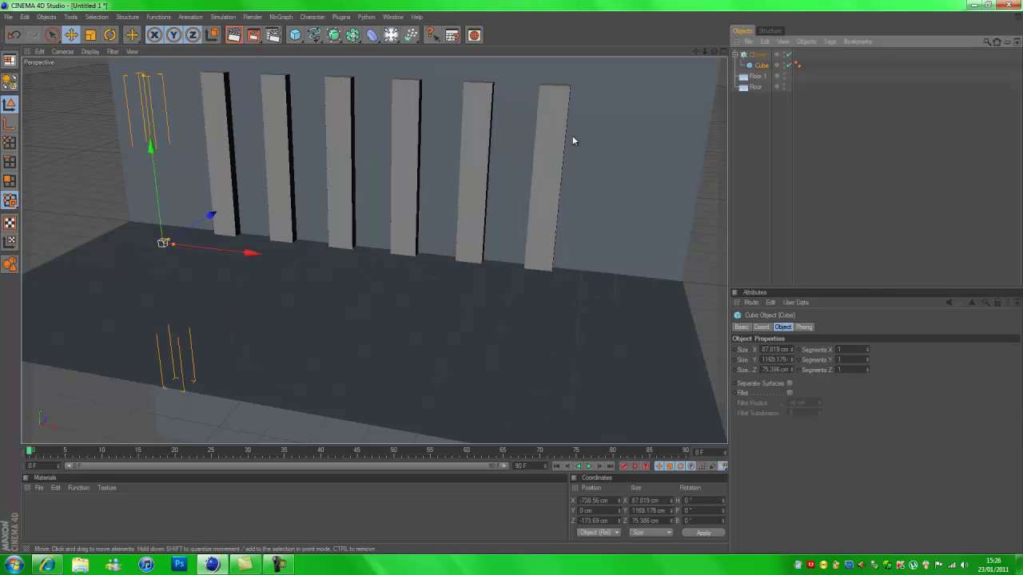
{"action": "left_click", "coordinate": [225, 198]}
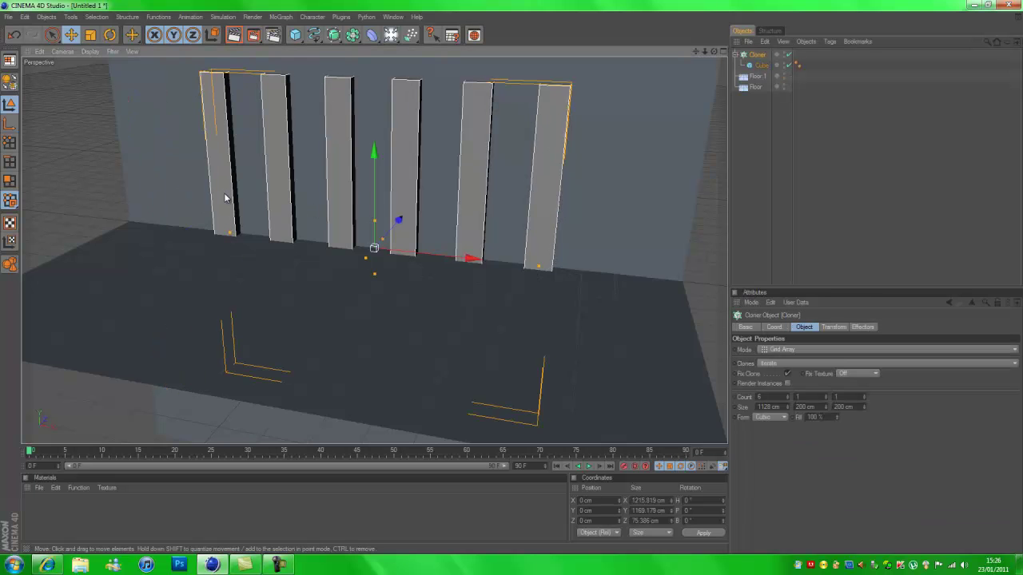
{"action": "left_click_drag", "start_coordinate": [365, 196], "coordinate": [511, 278]}
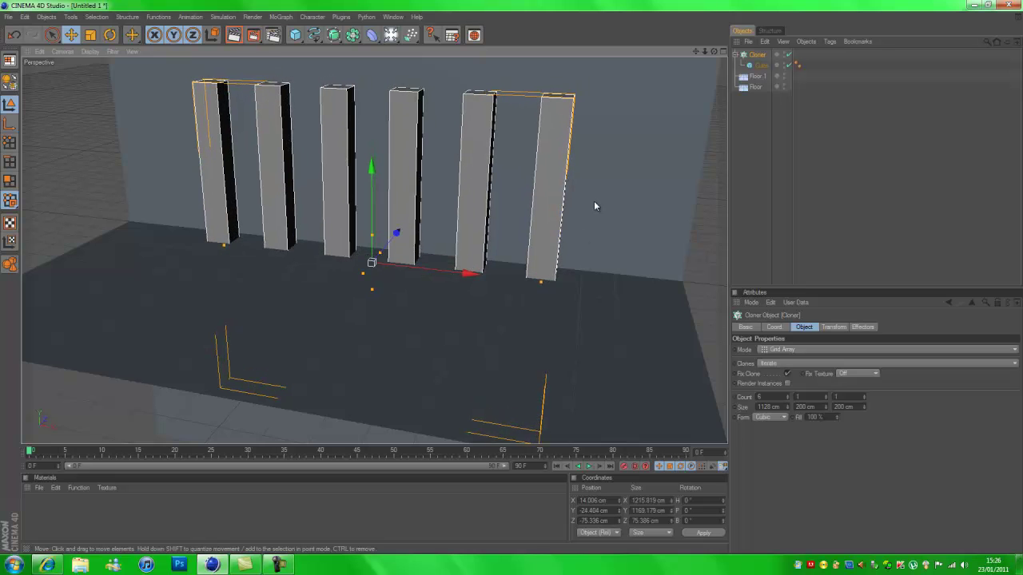
Step: Add a Random effector and attach it to the Cloner
{"action": "left_click", "coordinate": [279, 18]}
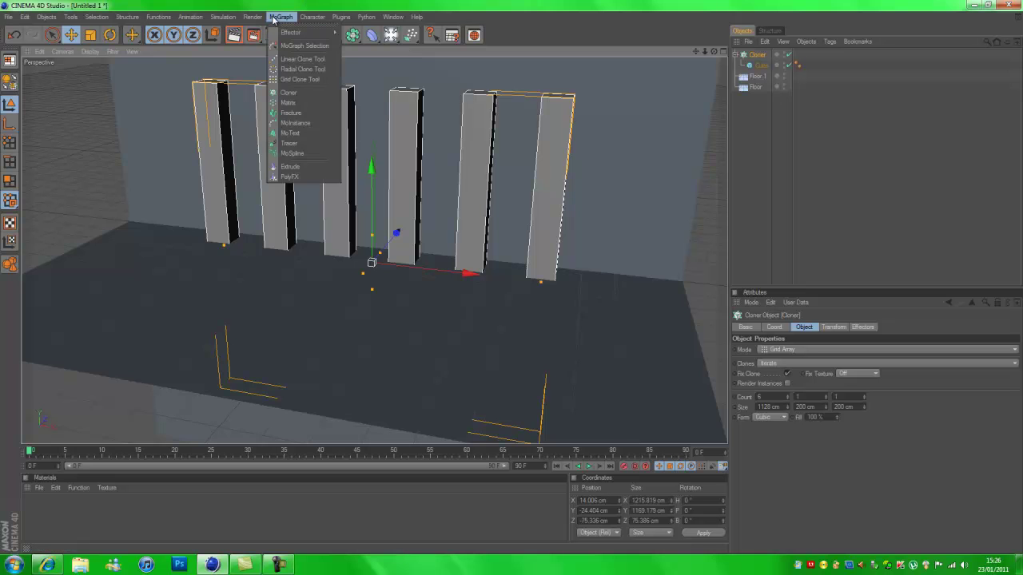
{"action": "mouse_move", "coordinate": [300, 32]}
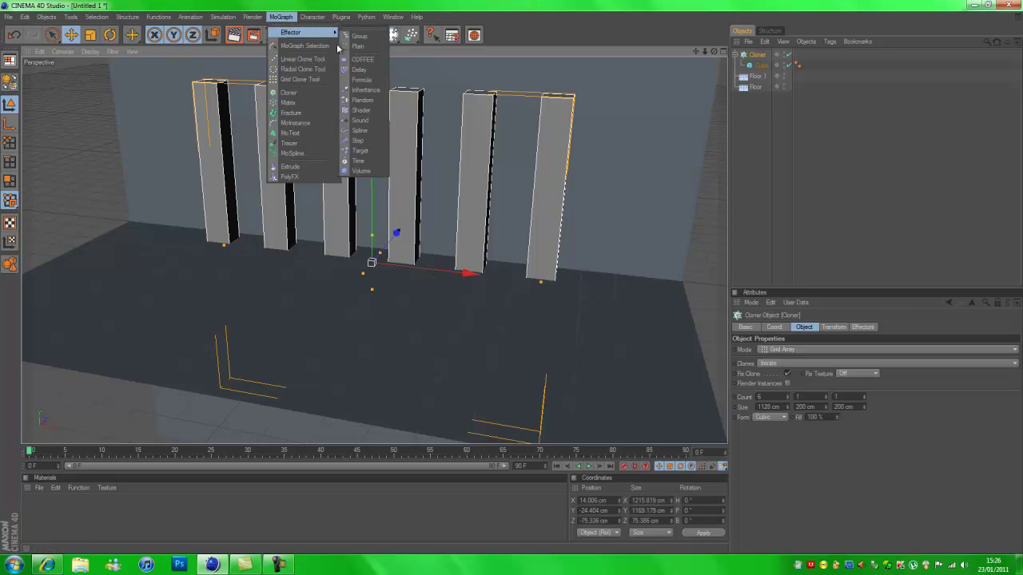
{"action": "left_click", "coordinate": [360, 101]}
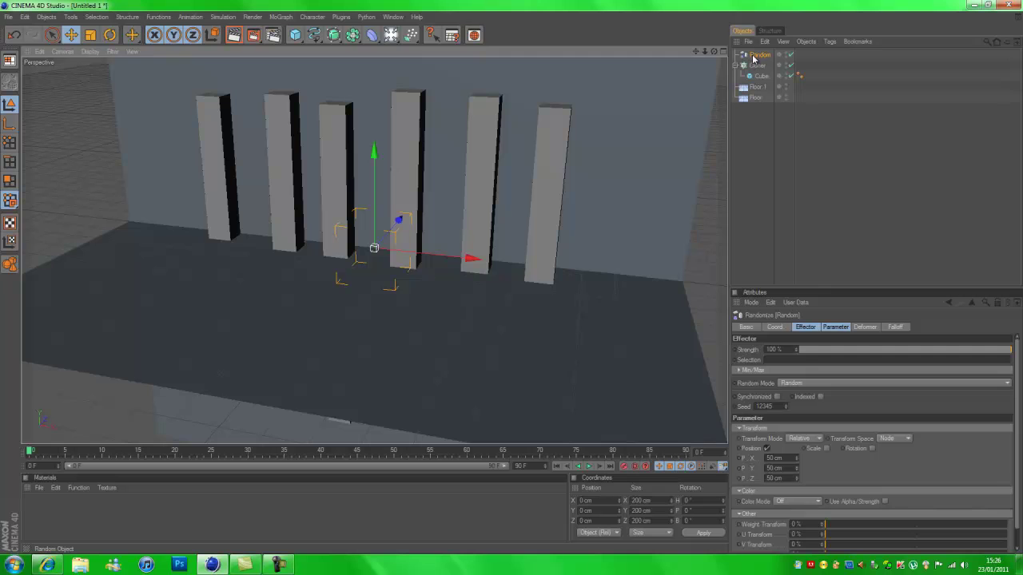
{"action": "left_click_drag", "start_coordinate": [756, 55], "coordinate": [757, 76]}
{"action": "left_click", "coordinate": [765, 139]}
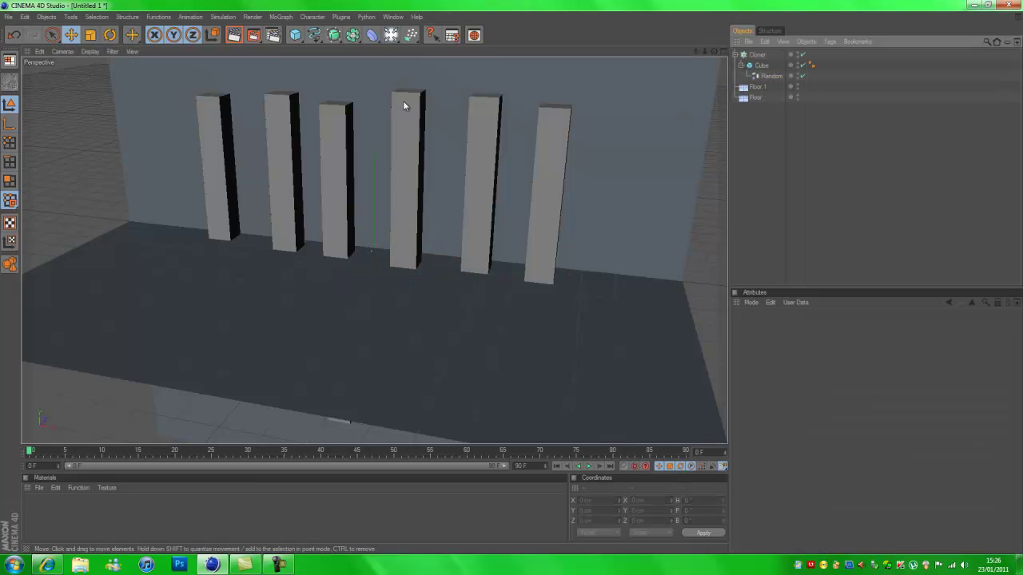
{"action": "left_click", "coordinate": [761, 65]}
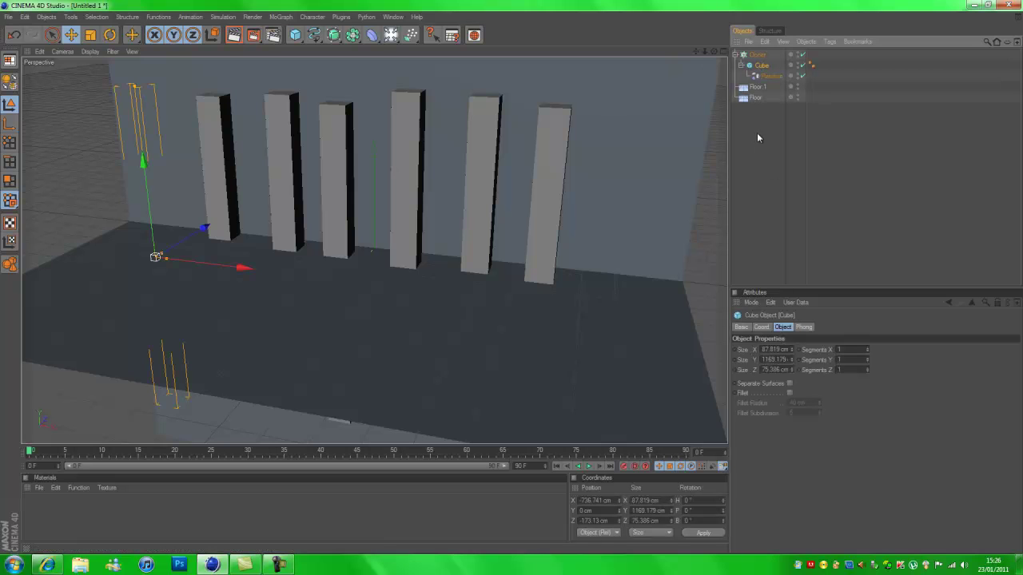
{"action": "left_click", "coordinate": [771, 76]}
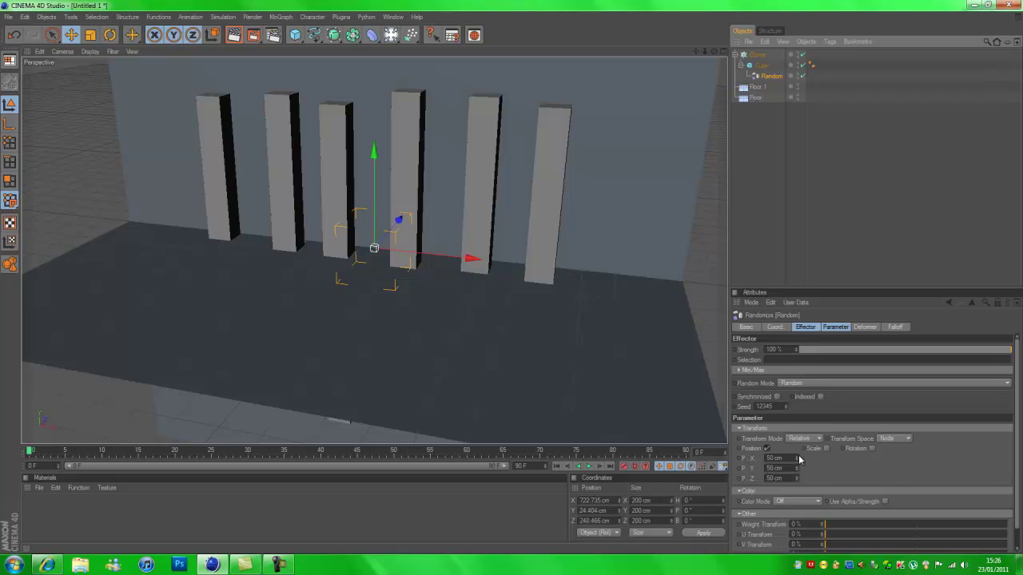
Step: Set the Random effector's position offsets to X 0 cm, Y 305 cm, Z about 62 cm
{"action": "mouse_move", "coordinate": [799, 459]}
{"action": "left_mouse_down"}
{"action": "mouse_move", "coordinate": [802, 475]}
{"action": "mouse_move", "coordinate": [797, 466]}
{"action": "left_mouse_up"}
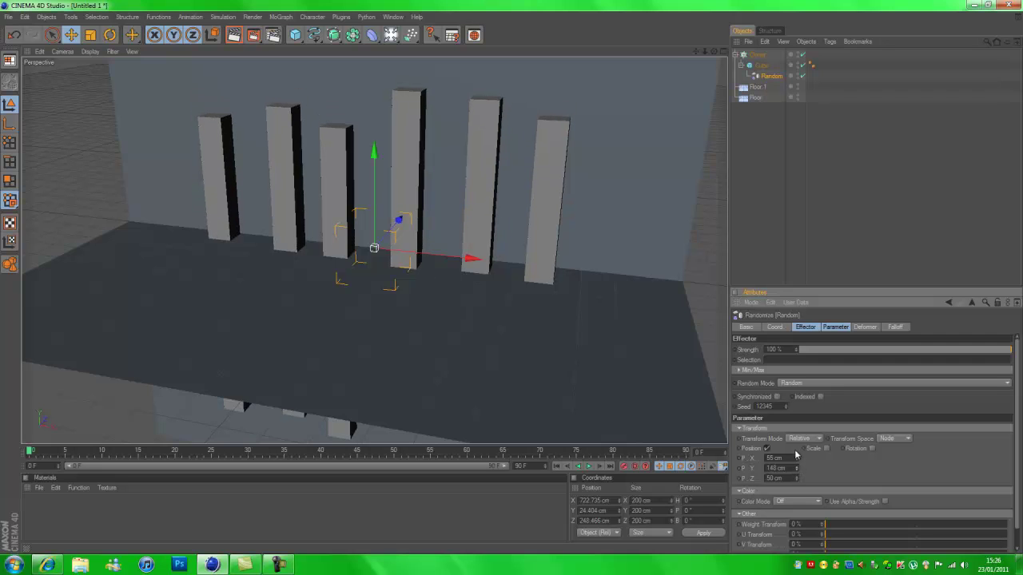
{"action": "left_click_drag", "start_coordinate": [795, 454], "coordinate": [790, 493]}
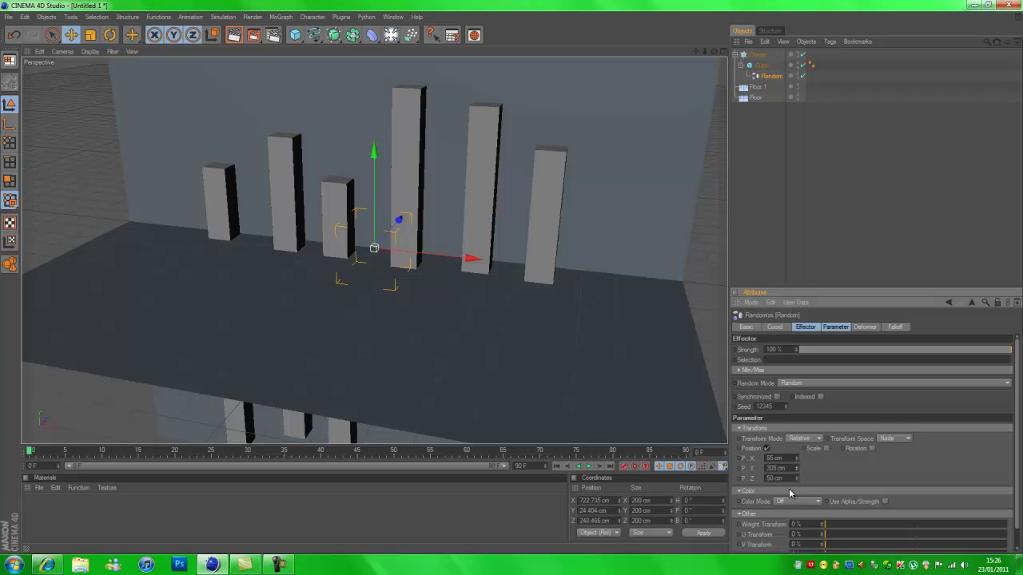
{"action": "key", "text": "Return"}
{"action": "type", "text": "0"}
{"action": "key", "text": "Return"}
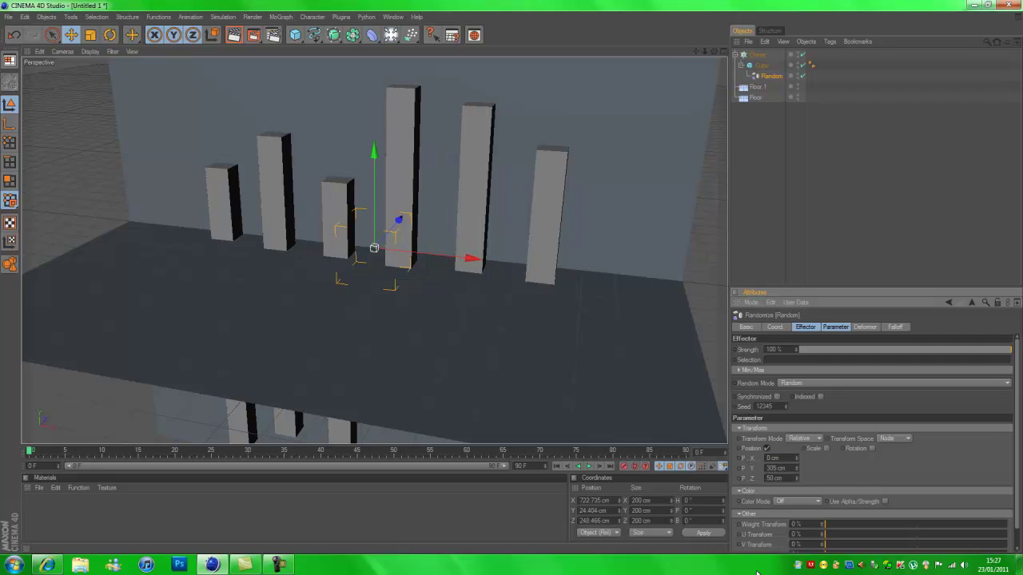
{"action": "left_click_drag", "start_coordinate": [795, 479], "coordinate": [796, 477]}
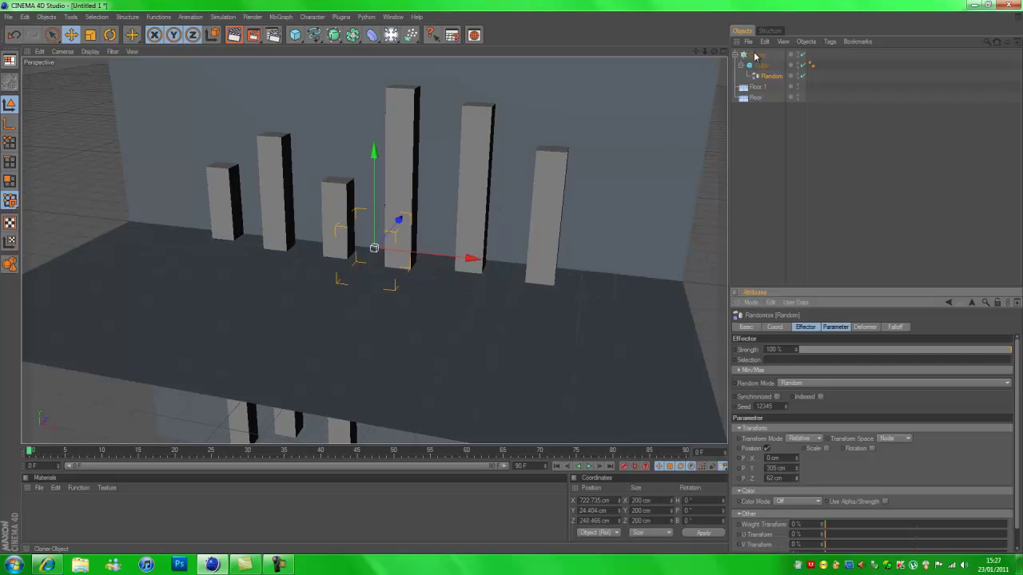
{"action": "left_click", "coordinate": [755, 55]}
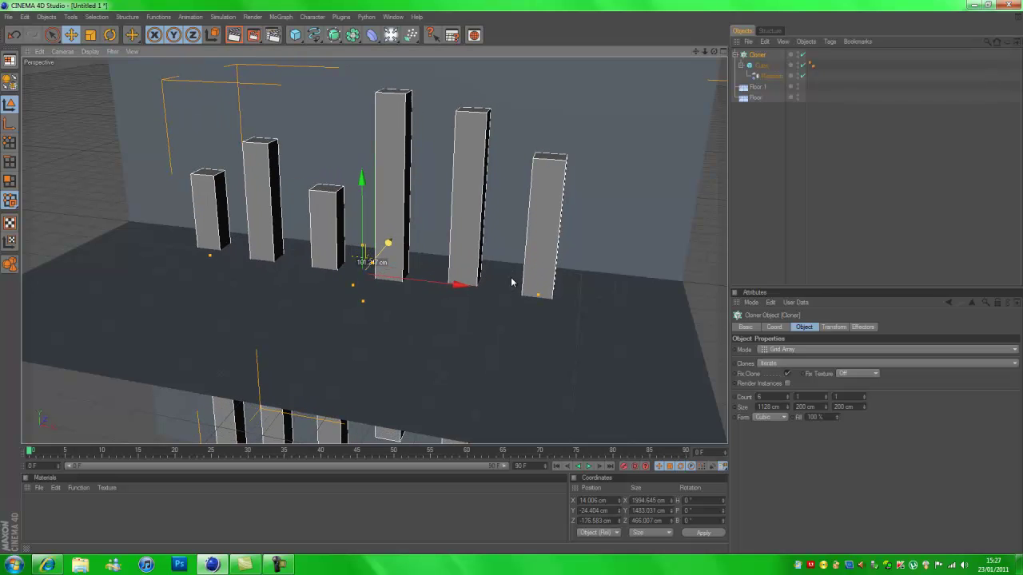
{"action": "left_click", "coordinate": [882, 142]}
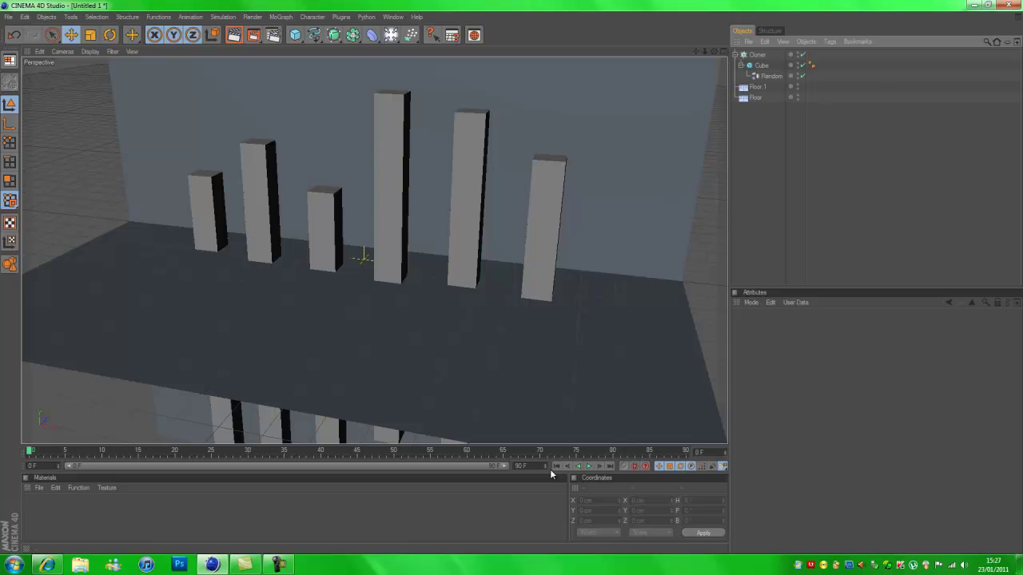
{"action": "left_click", "coordinate": [588, 467]}
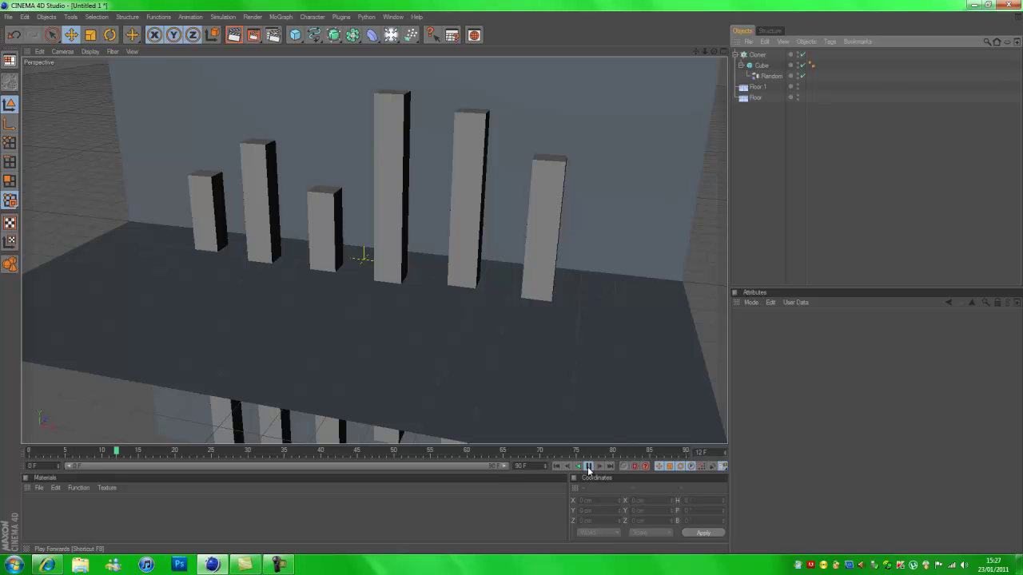
{"action": "left_click", "coordinate": [588, 466]}
{"action": "left_click", "coordinate": [555, 466]}
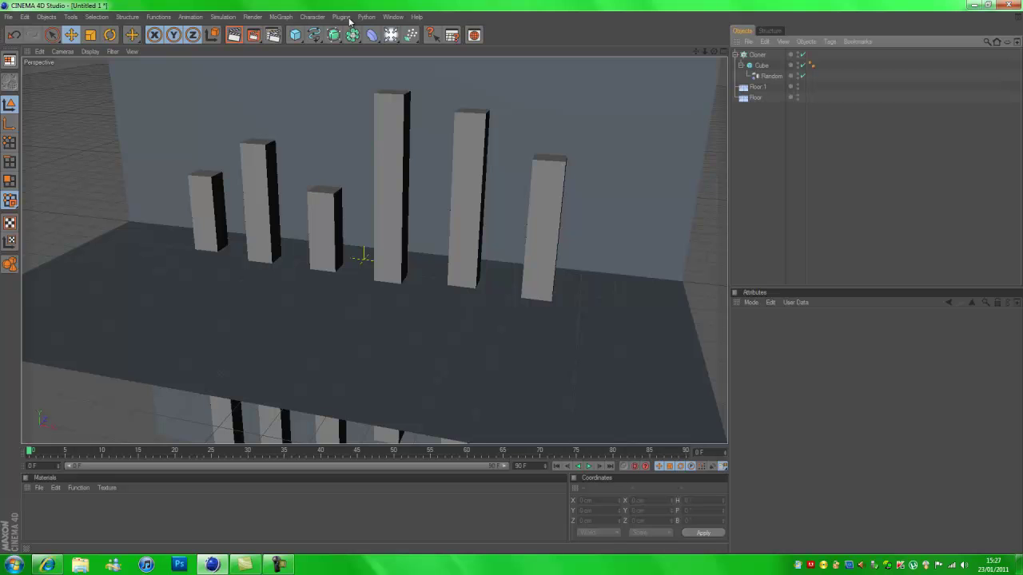
{"action": "left_click", "coordinate": [757, 55]}
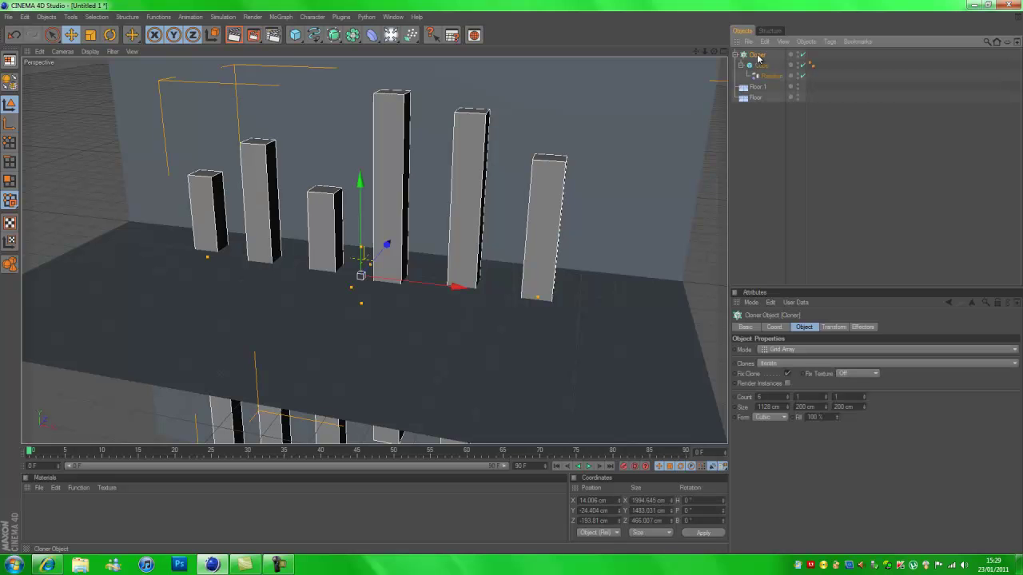
Step: Add a Sound effector and load just_a_dream(1).wav as its sound file
{"action": "left_click", "coordinate": [291, 17]}
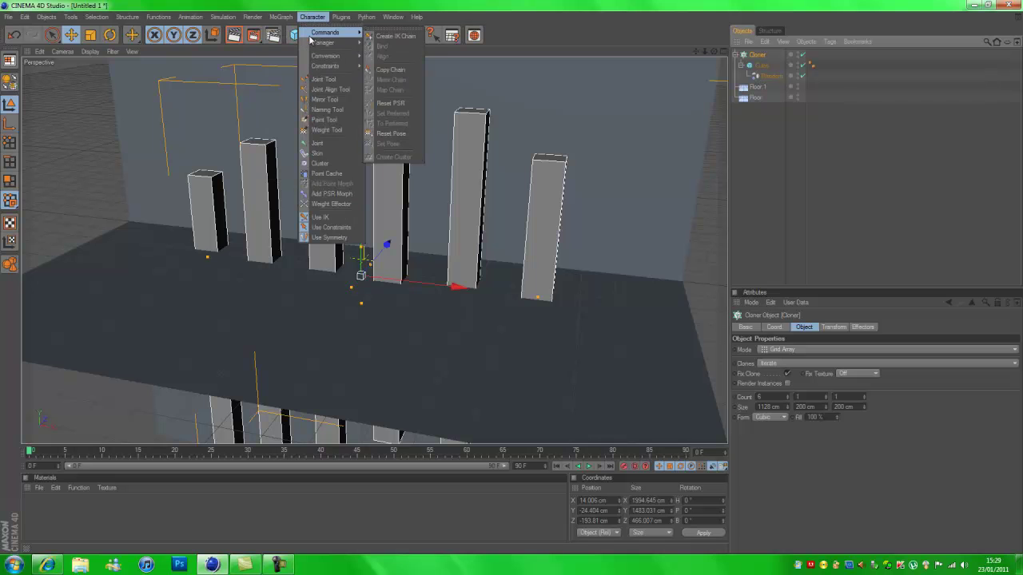
{"action": "mouse_move", "coordinate": [301, 32]}
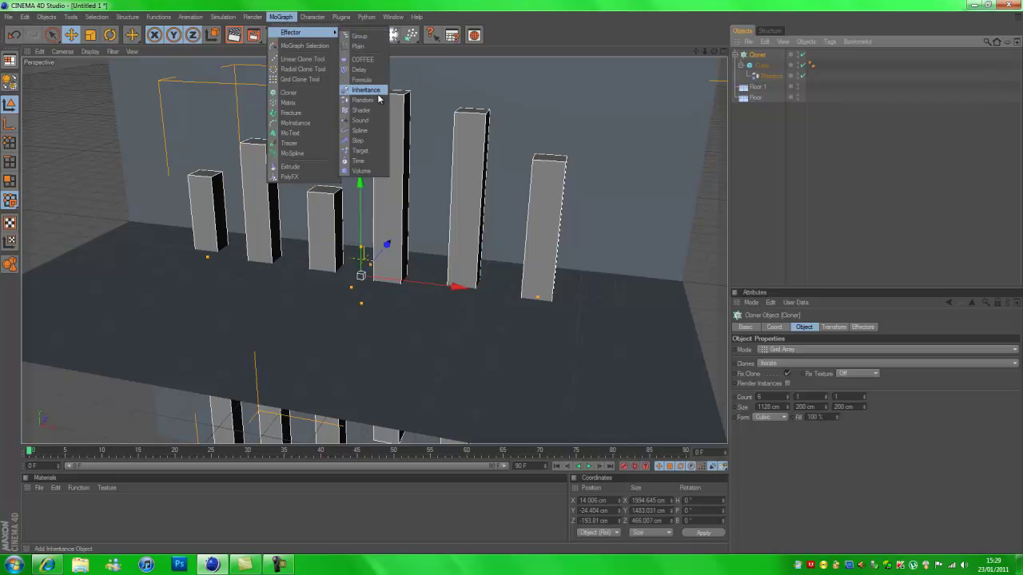
{"action": "left_click", "coordinate": [370, 121]}
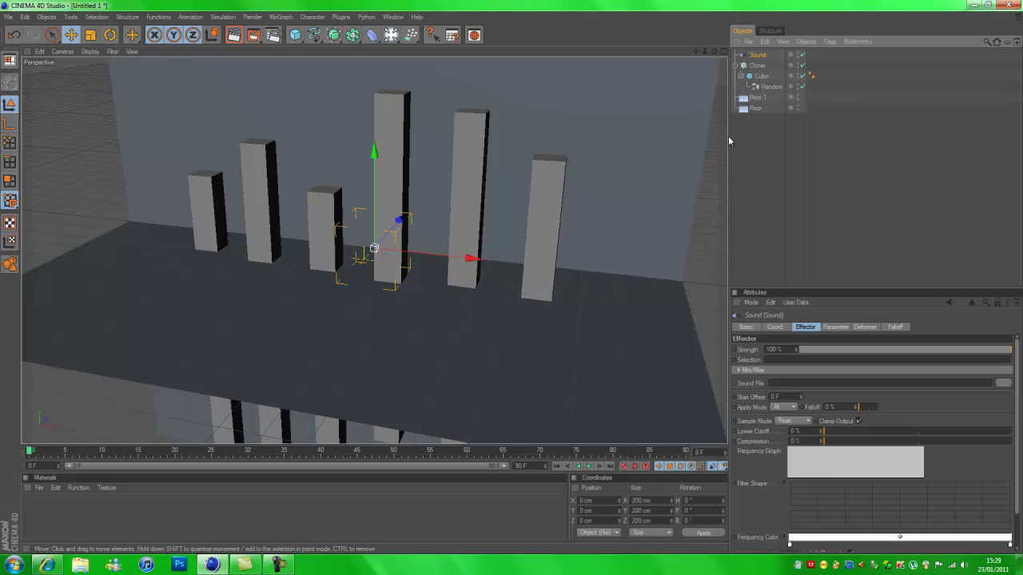
{"action": "left_click", "coordinate": [1002, 385]}
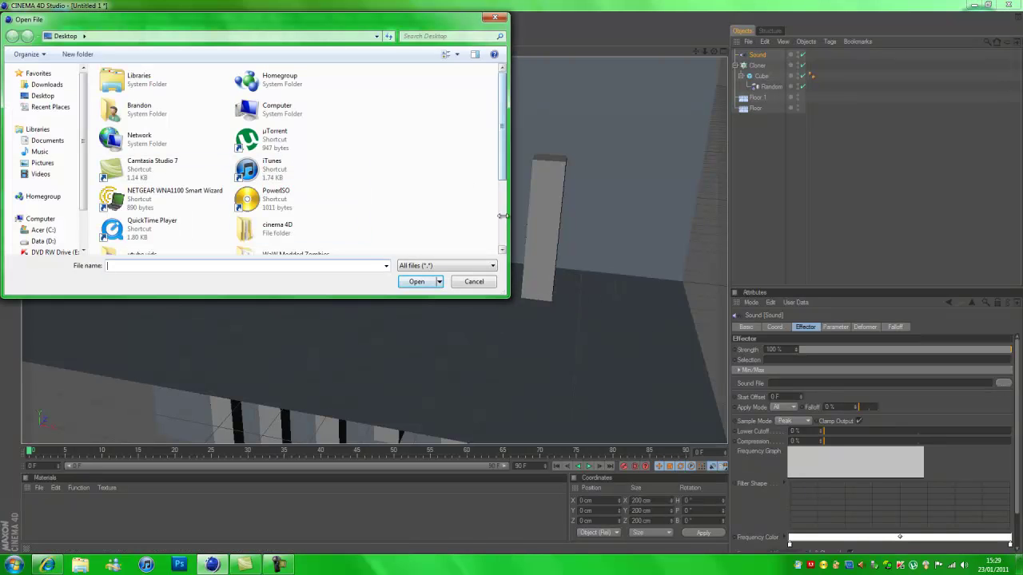
{"action": "left_click_drag", "start_coordinate": [508, 139], "coordinate": [495, 198]}
{"action": "double_click", "coordinate": [307, 219]}
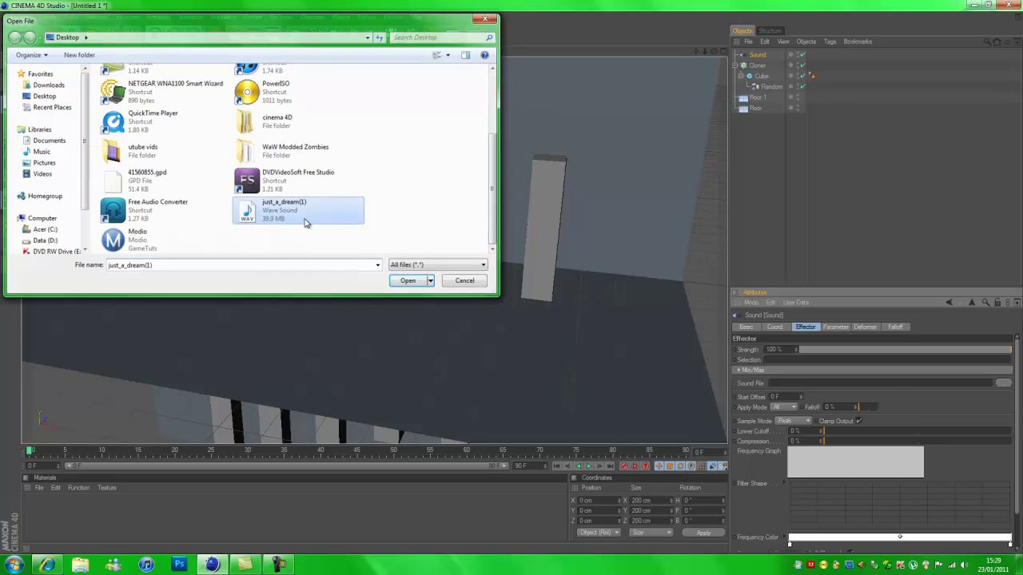
{"action": "left_click", "coordinate": [600, 273]}
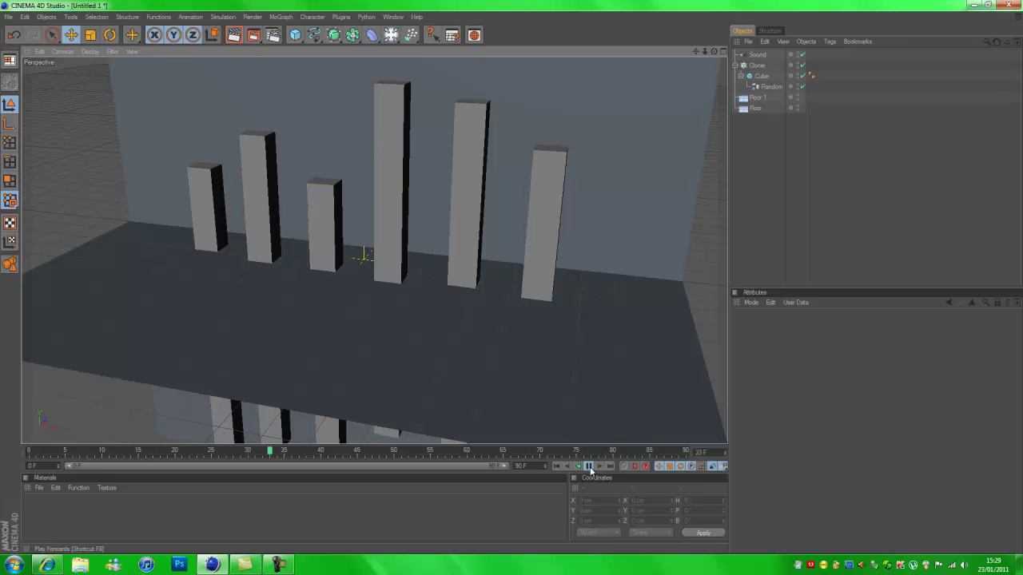
Step: Replay the animation from frame 0 to watch the cloned bars
{"action": "left_click", "coordinate": [590, 467]}
{"action": "left_click", "coordinate": [557, 467]}
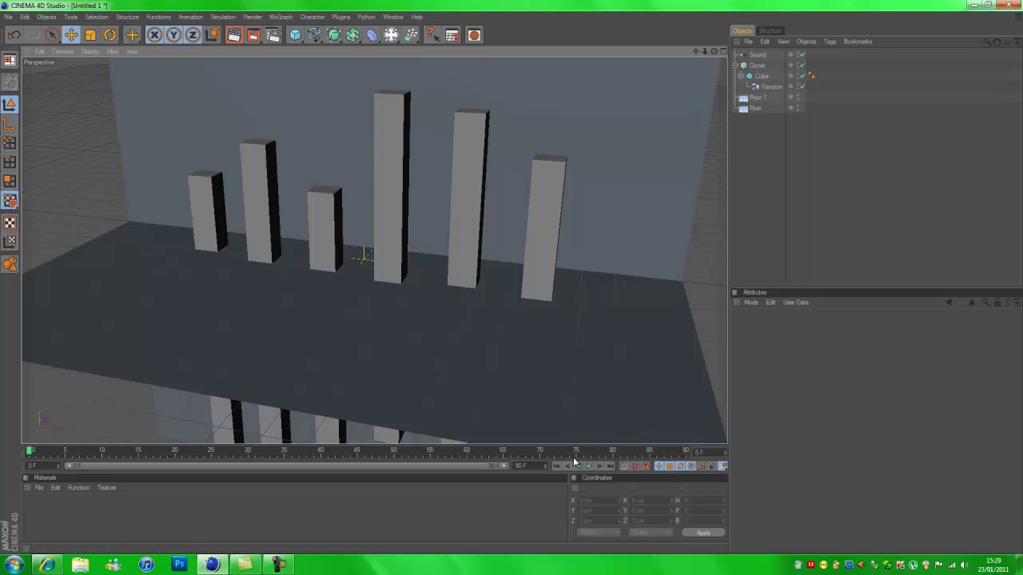
{"action": "left_click", "coordinate": [588, 466]}
{"action": "left_click", "coordinate": [588, 467]}
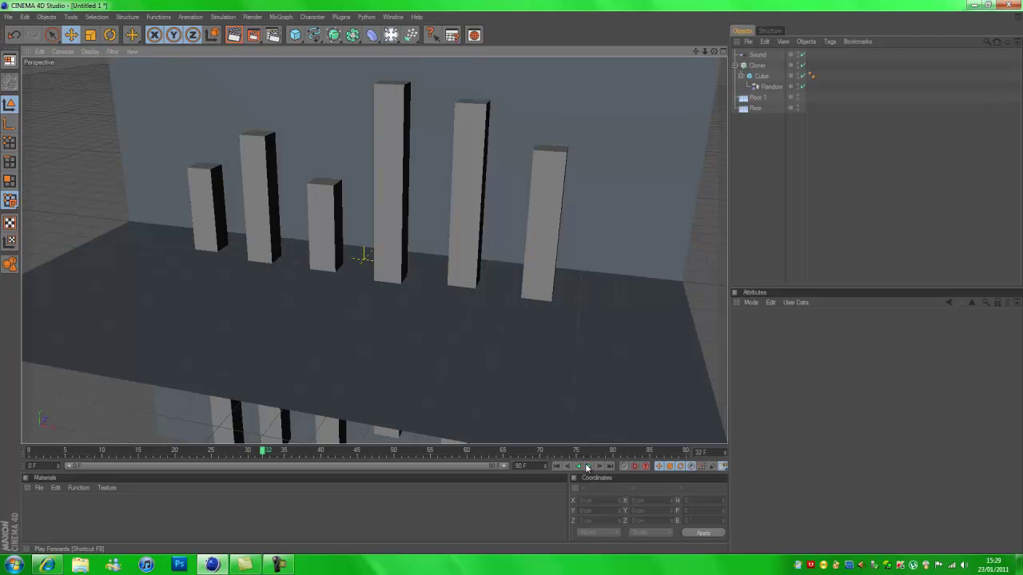
Step: Set the Sound effector's Strength to 600% and drag the effector lower
{"action": "left_click", "coordinate": [759, 54]}
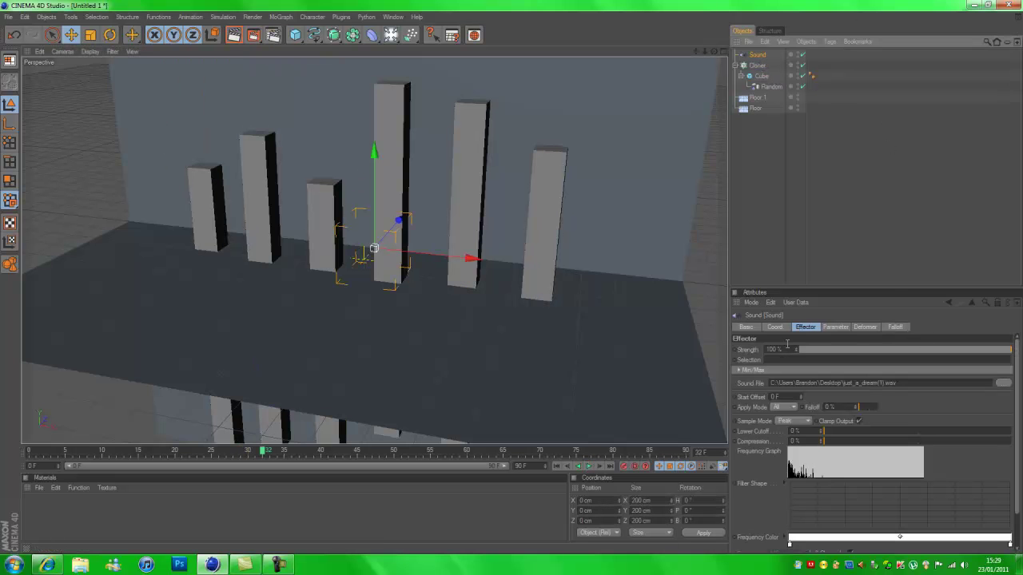
{"action": "double_click", "coordinate": [786, 349]}
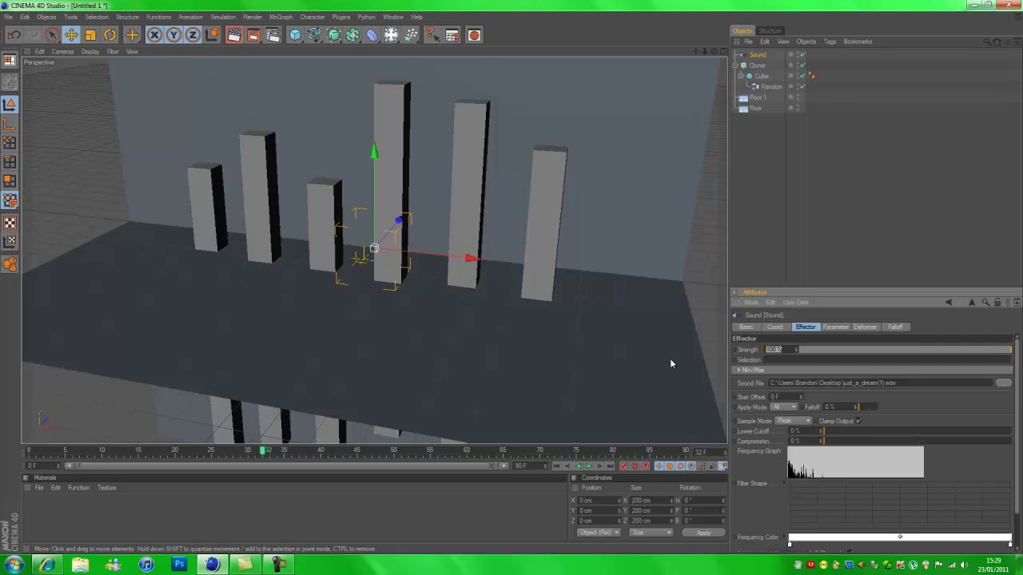
{"action": "type", "text": "600"}
{"action": "key", "text": "Return"}
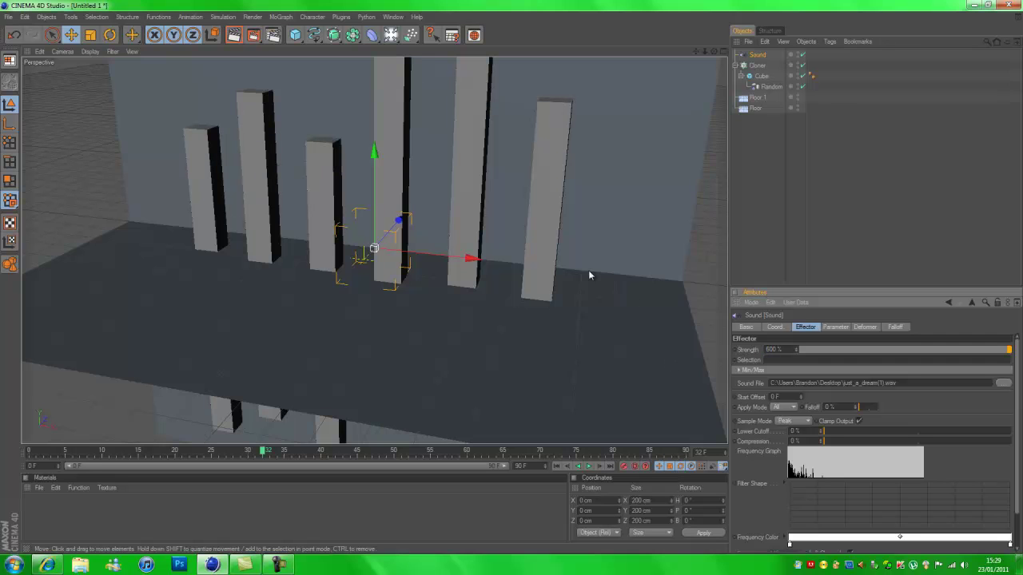
{"action": "left_click_drag", "start_coordinate": [371, 159], "coordinate": [512, 279]}
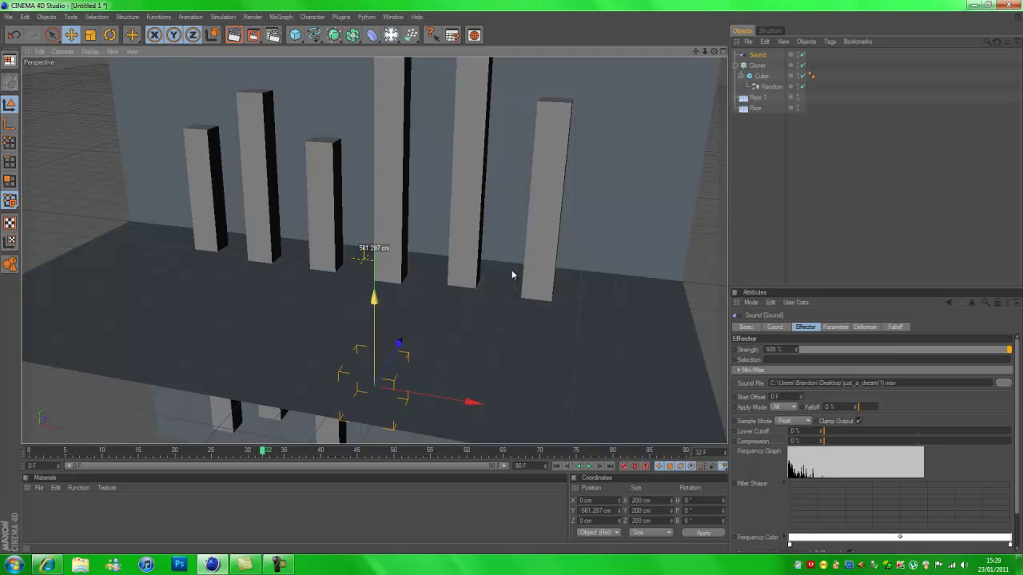
Step: Undo the effector move, drag the Cloner down into the floor, and play from frame 0
{"action": "left_click", "coordinate": [14, 34]}
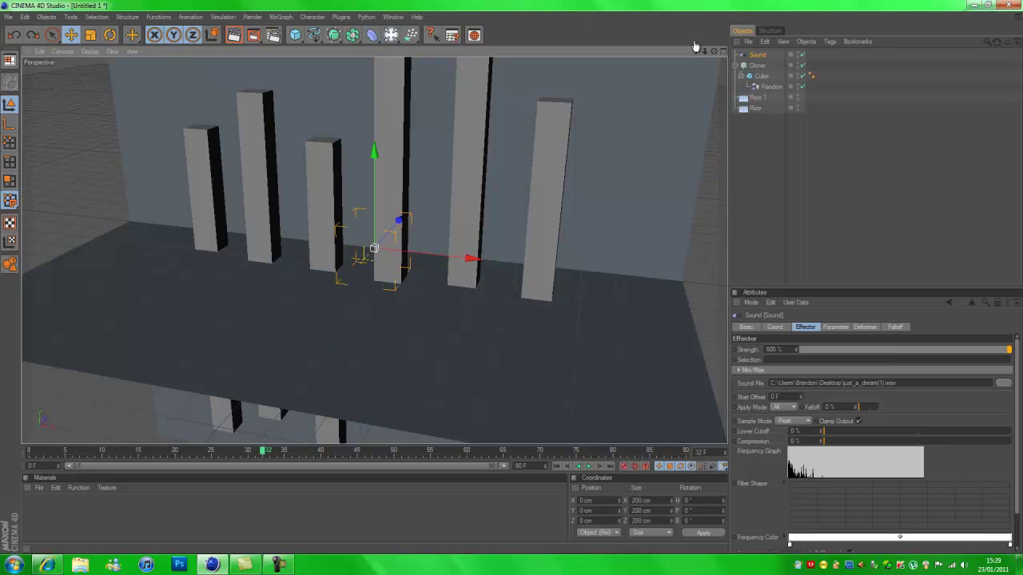
{"action": "left_click", "coordinate": [758, 64]}
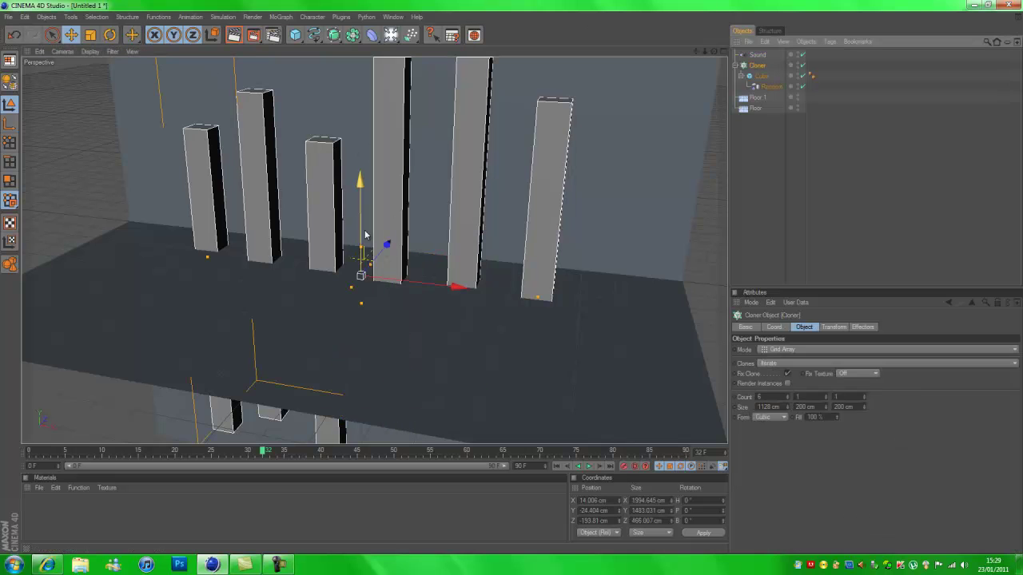
{"action": "left_click_drag", "start_coordinate": [364, 229], "coordinate": [512, 278]}
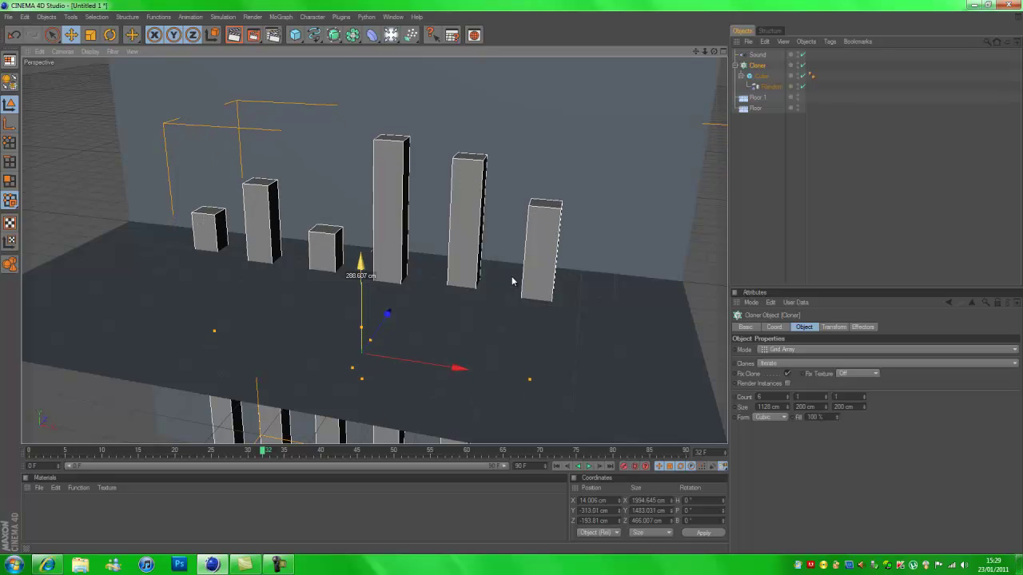
{"action": "left_click", "coordinate": [558, 466]}
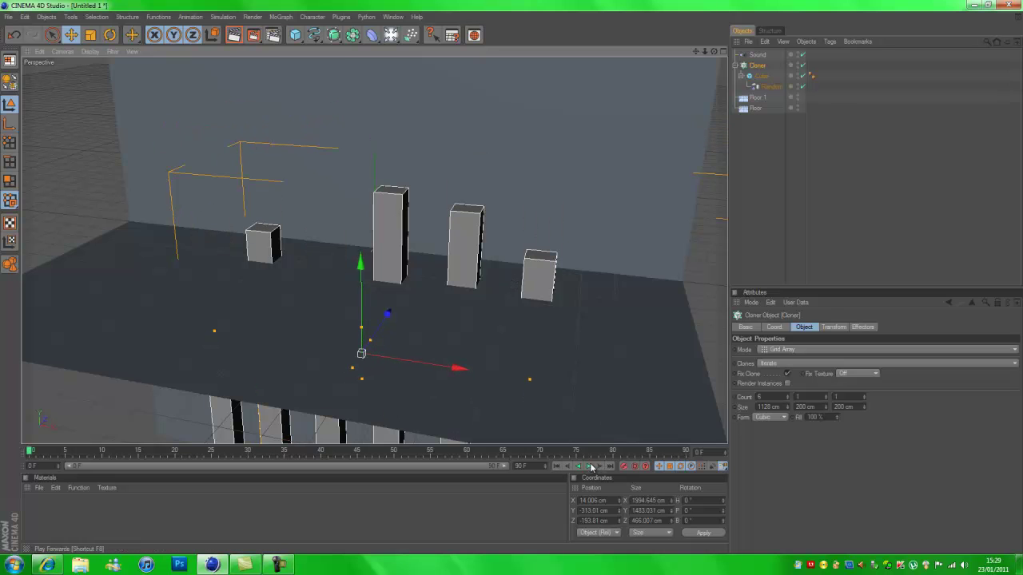
{"action": "left_click", "coordinate": [589, 467]}
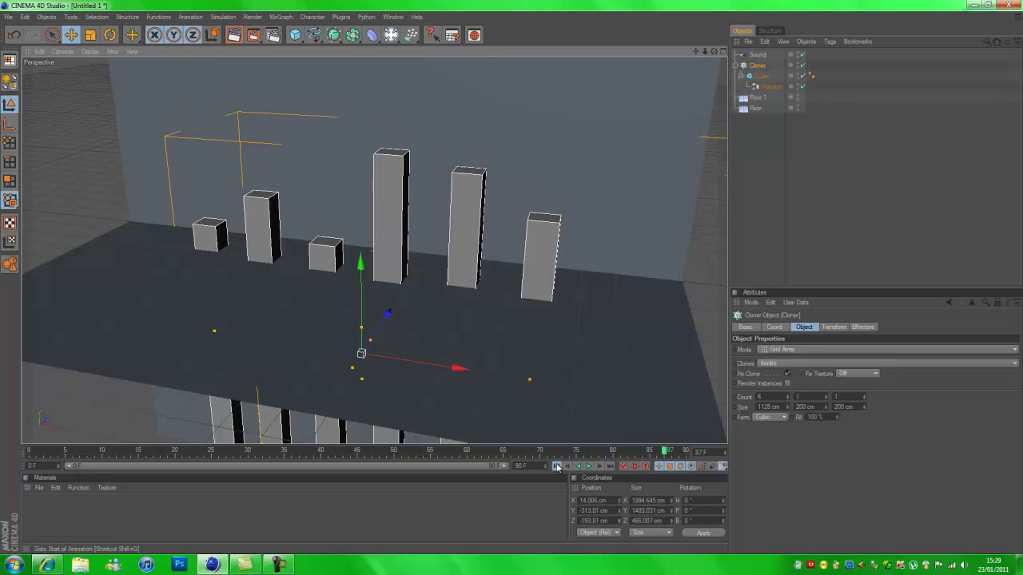
Step: Raise the cloned bars back to about -164 cm and replay the animation
{"action": "left_click", "coordinate": [558, 466]}
{"action": "mouse_move", "coordinate": [357, 274]}
{"action": "left_mouse_down"}
{"action": "mouse_move", "coordinate": [513, 288]}
{"action": "mouse_move", "coordinate": [517, 313]}
{"action": "left_mouse_up"}
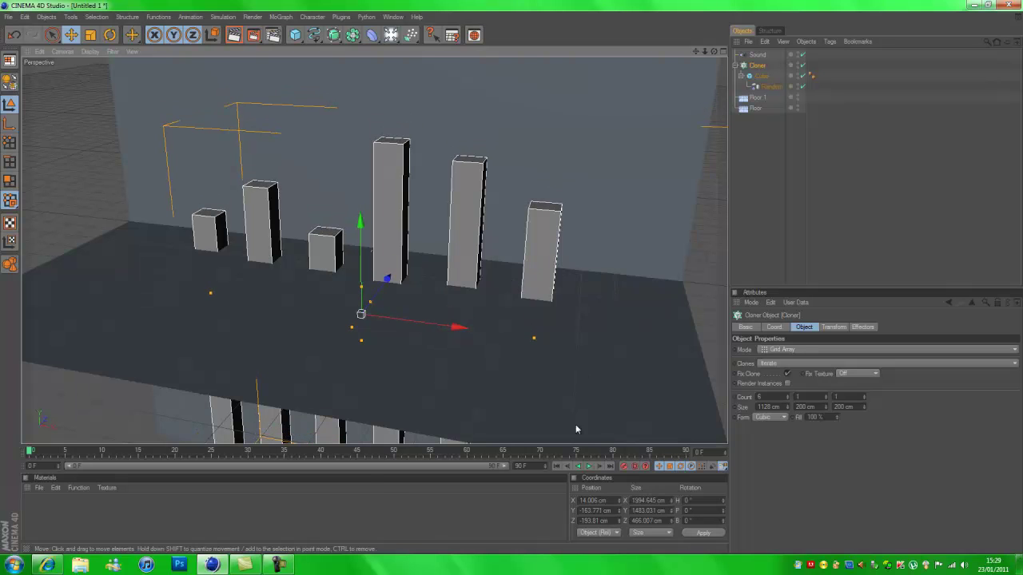
{"action": "left_click", "coordinate": [588, 466]}
{"action": "left_click", "coordinate": [807, 214]}
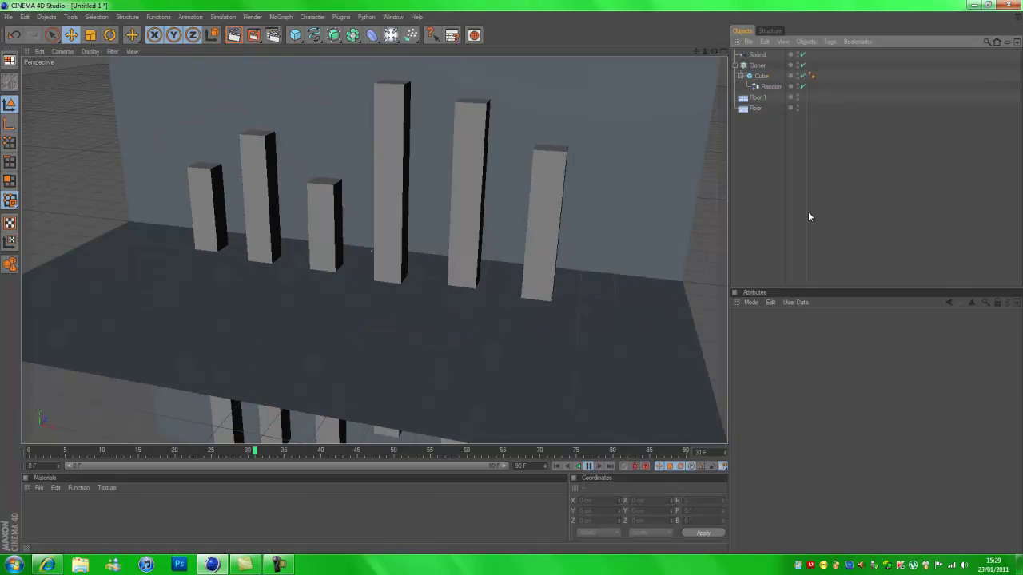
Step: Extend the timeline from 90 to 250 frames, show the full 0–250 range, and return to frame 0
{"action": "left_click", "coordinate": [589, 466]}
{"action": "left_click", "coordinate": [712, 468]}
{"action": "left_click", "coordinate": [557, 467]}
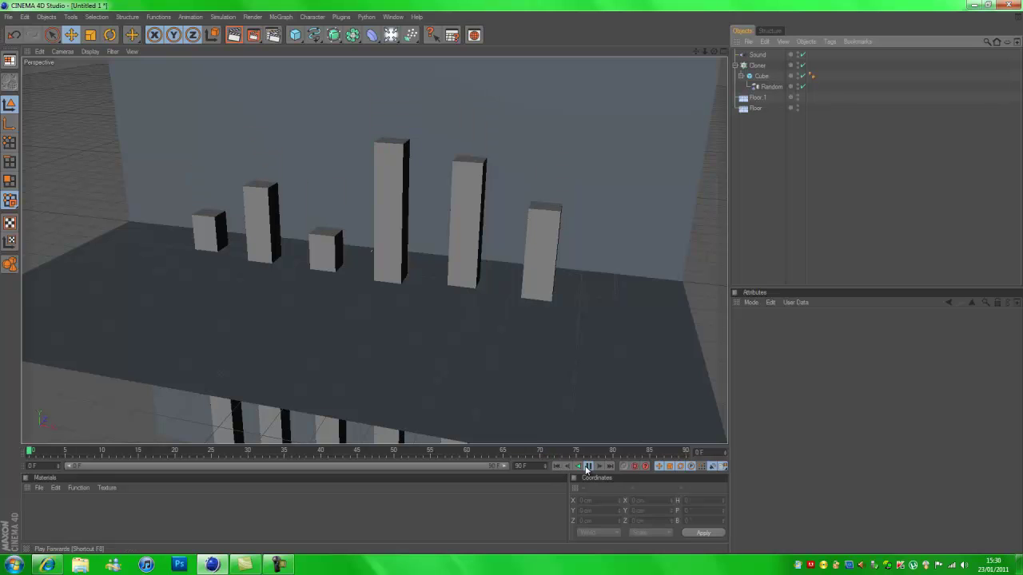
{"action": "left_click", "coordinate": [589, 467]}
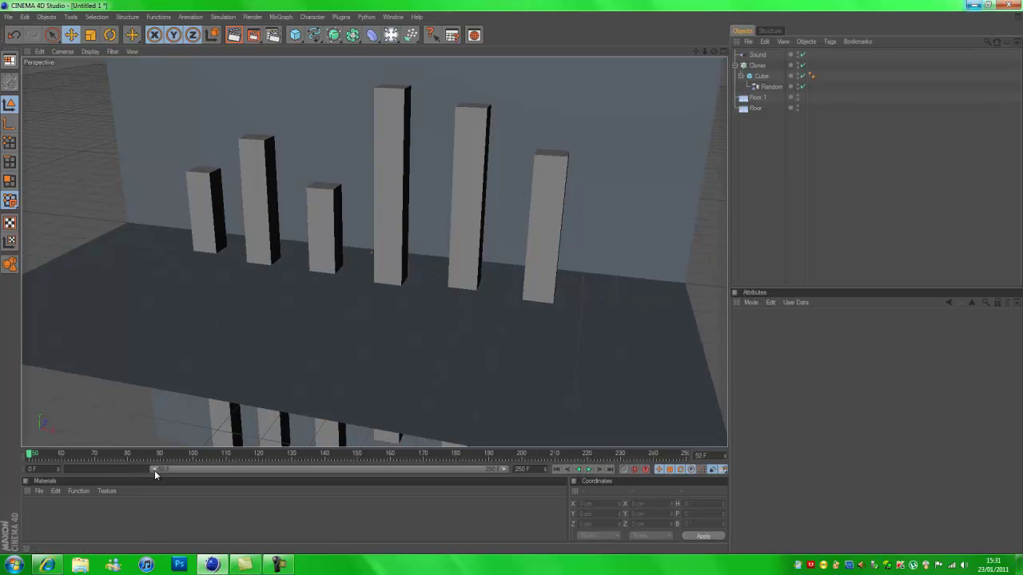
{"action": "left_click_drag", "start_coordinate": [154, 470], "coordinate": [68, 470]}
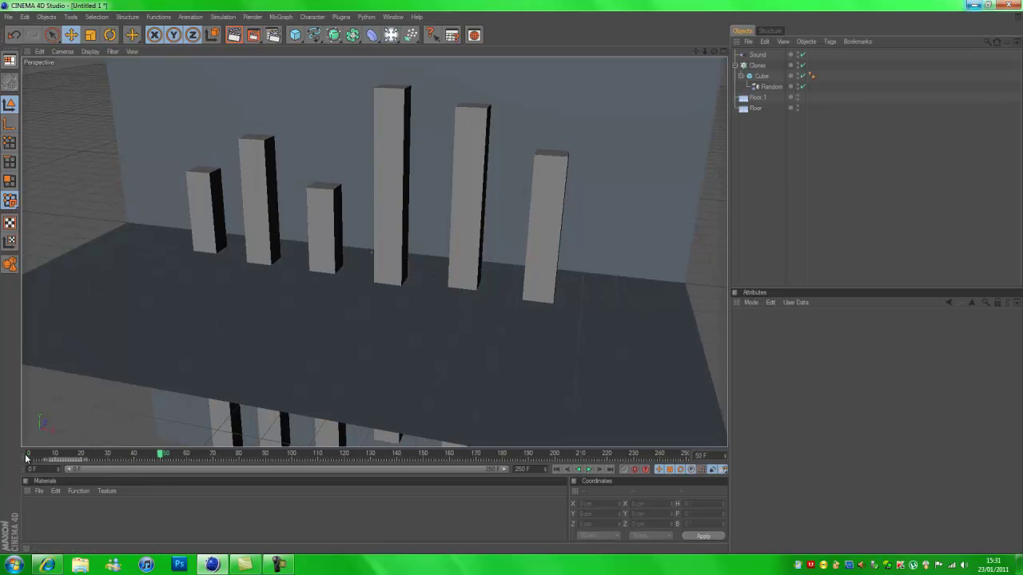
{"action": "left_click_drag", "start_coordinate": [62, 456], "coordinate": [29, 455]}
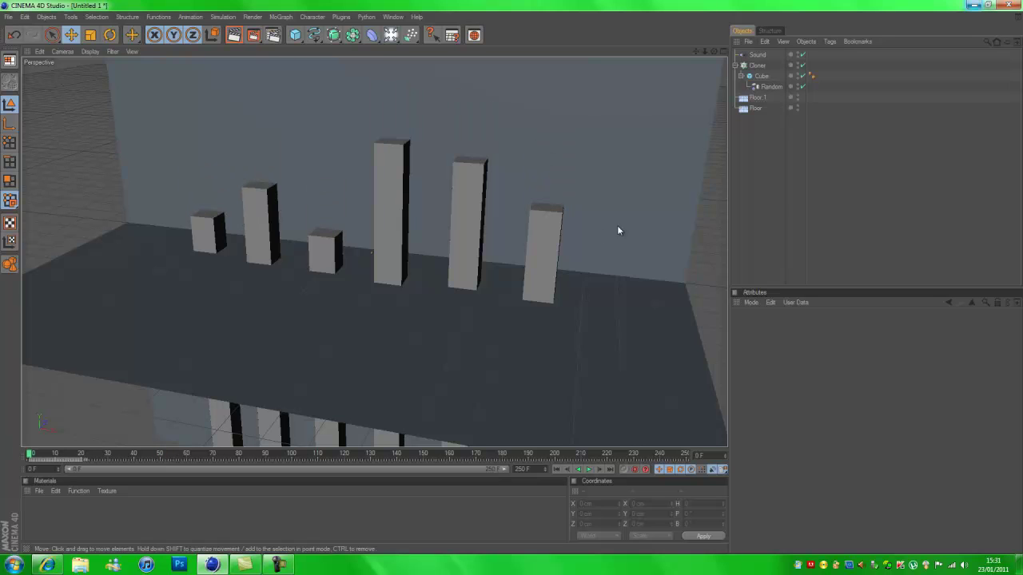
Step: Create the material Mat, open it in the Material Editor, and set its preview shape to Knot
{"action": "left_click", "coordinate": [735, 65]}
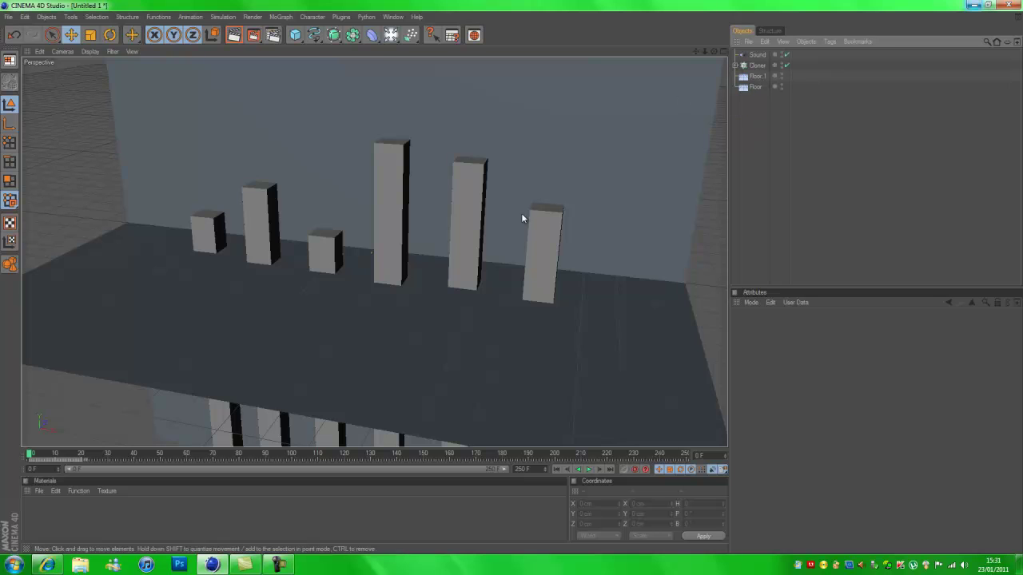
{"action": "double_click", "coordinate": [41, 513]}
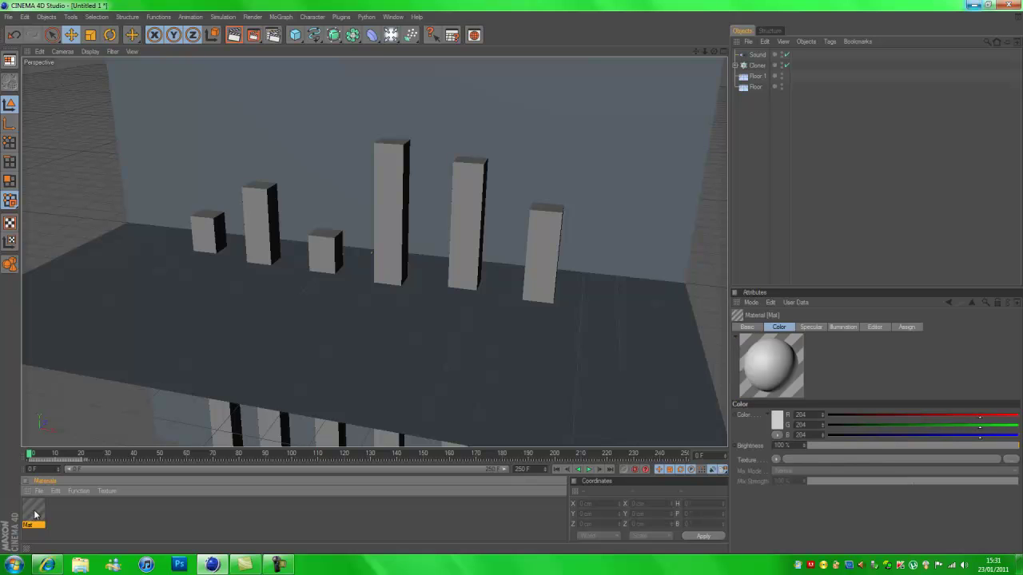
{"action": "double_click", "coordinate": [35, 513]}
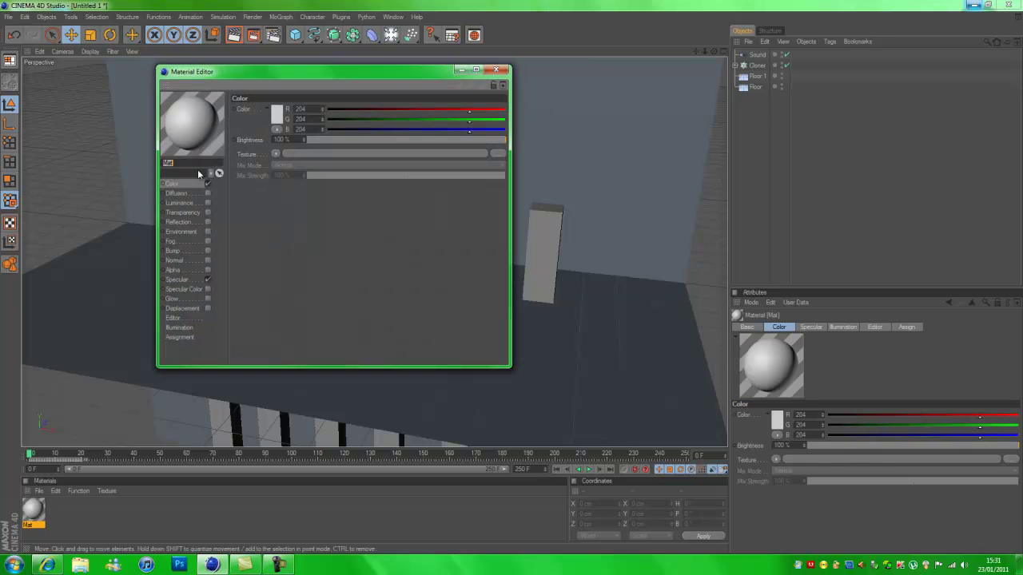
{"action": "right_click", "coordinate": [195, 129]}
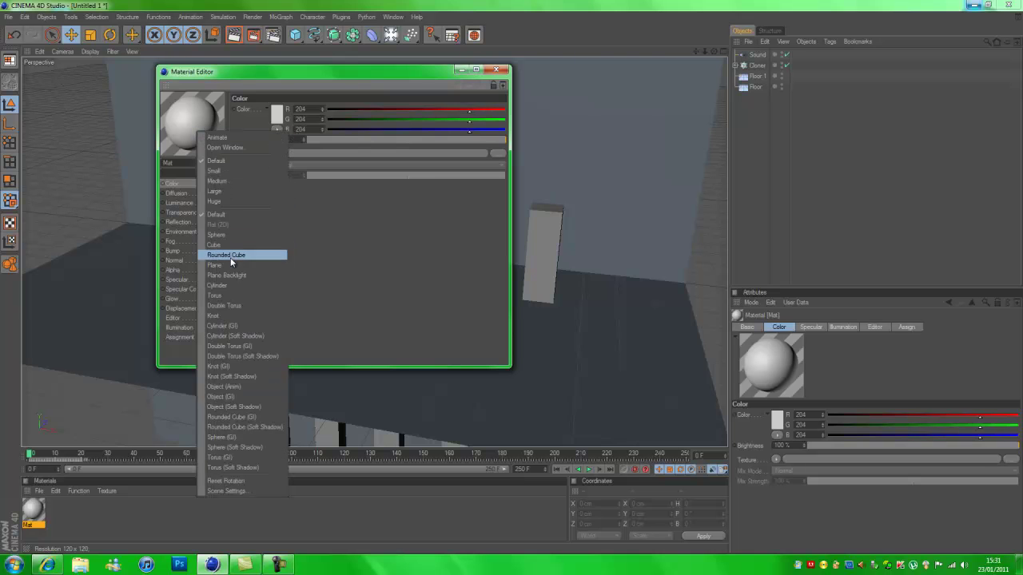
{"action": "left_click", "coordinate": [226, 365]}
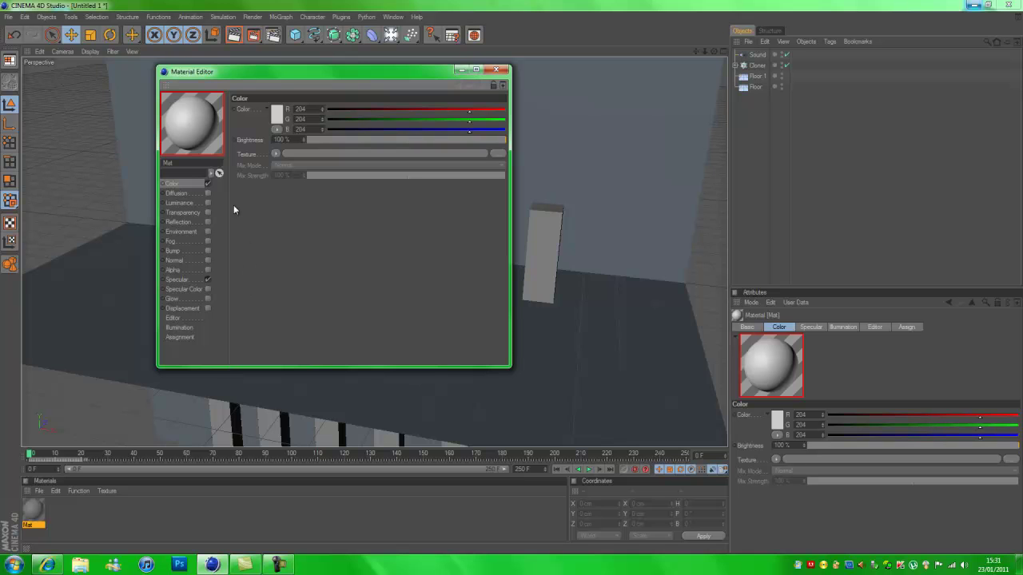
{"action": "left_click", "coordinate": [215, 174]}
{"action": "right_click", "coordinate": [196, 119]}
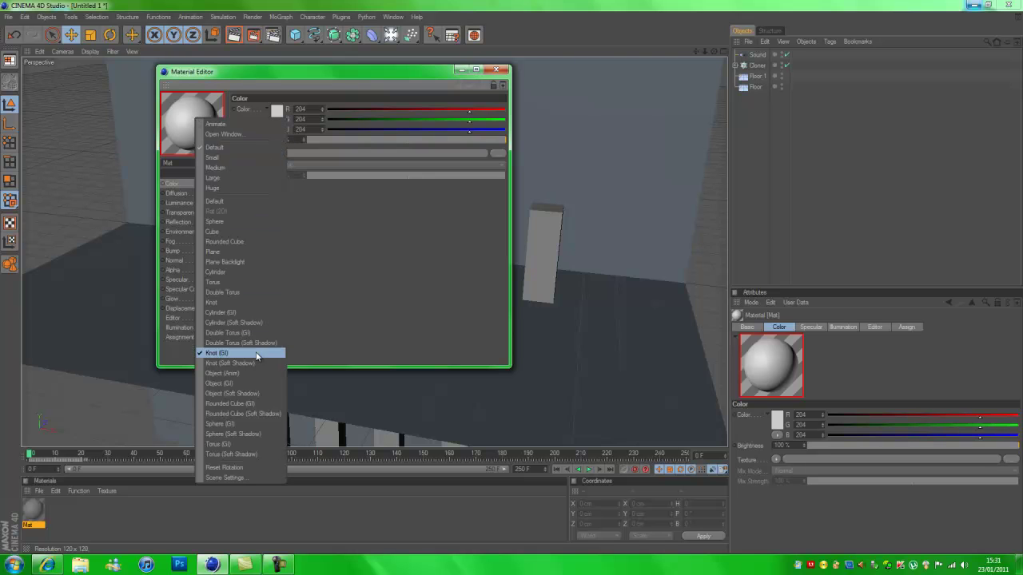
{"action": "left_click", "coordinate": [235, 300]}
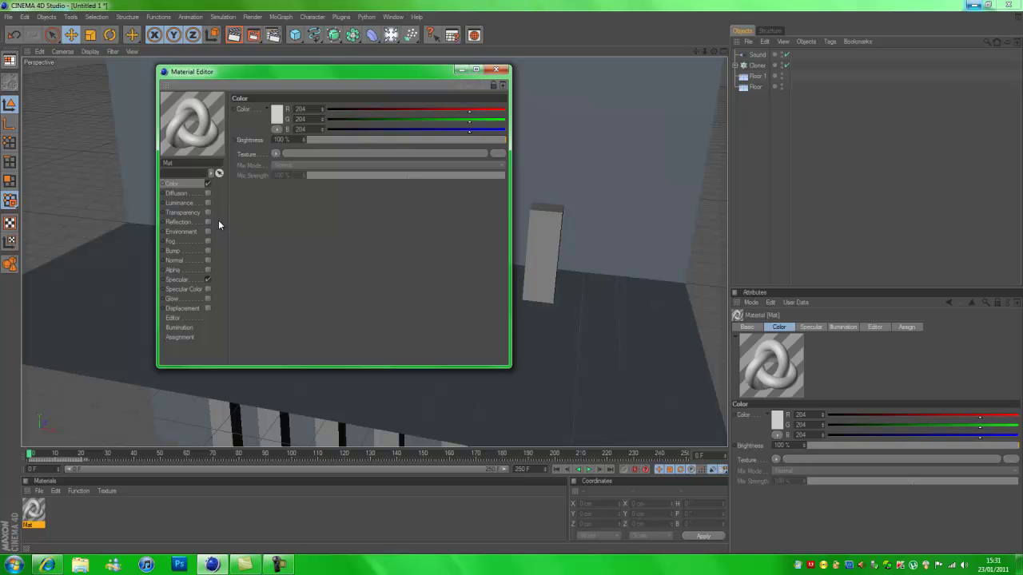
Step: Switch off Diffusion and Specular on Mat and enable its Reflection channel
{"action": "left_click", "coordinate": [207, 193]}
{"action": "left_click", "coordinate": [207, 193]}
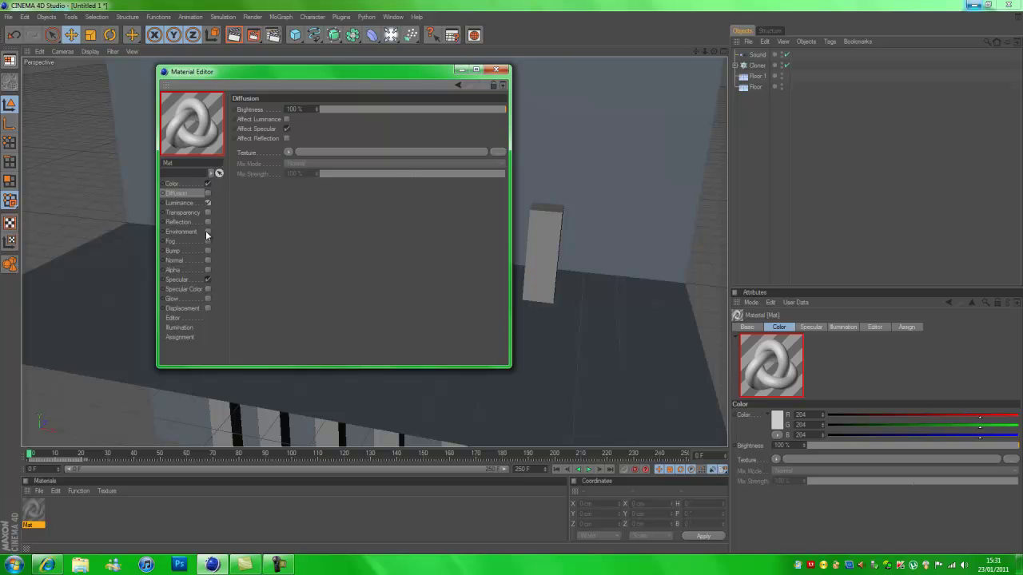
{"action": "left_click", "coordinate": [208, 280]}
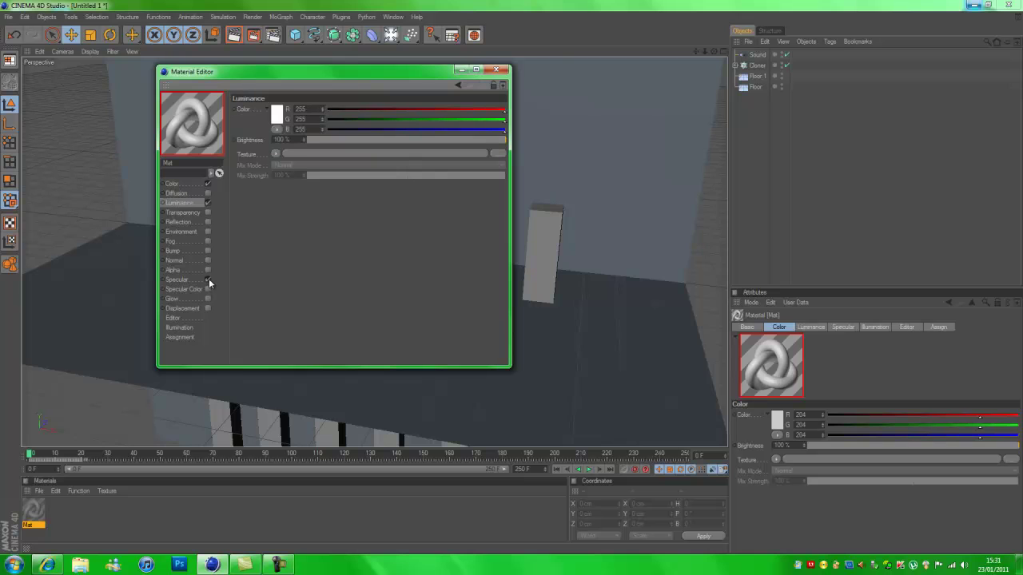
{"action": "left_click", "coordinate": [208, 203]}
{"action": "left_click", "coordinate": [208, 213]}
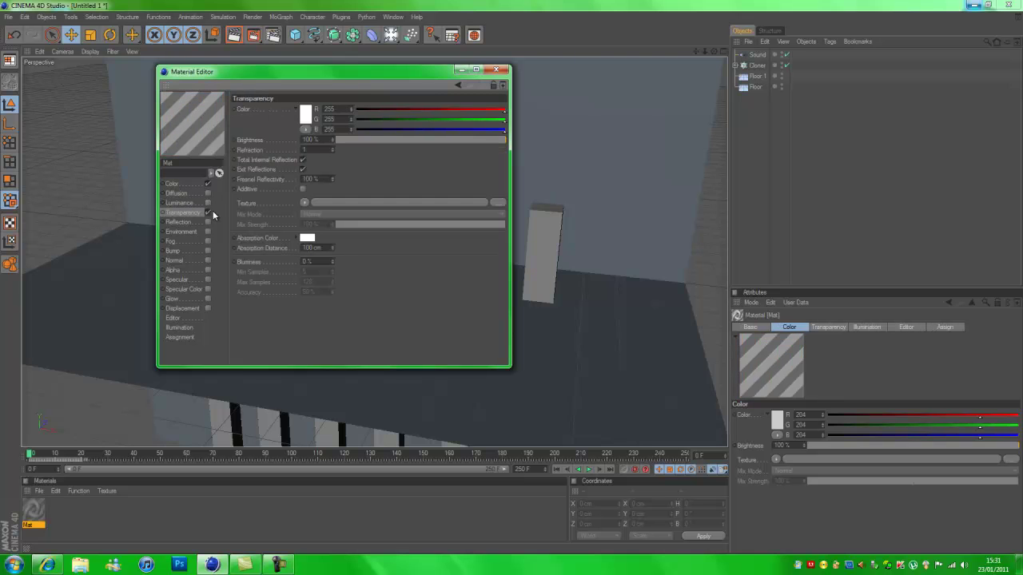
{"action": "left_click", "coordinate": [207, 222]}
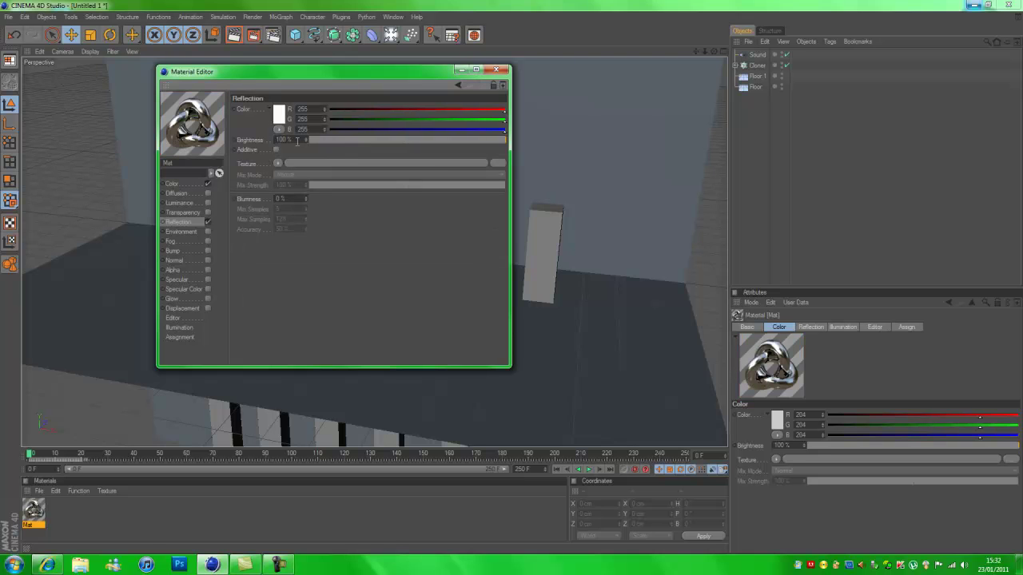
Step: Set the reflection brightness to 30% and load a Fresnel texture into it
{"action": "left_click", "coordinate": [296, 140]}
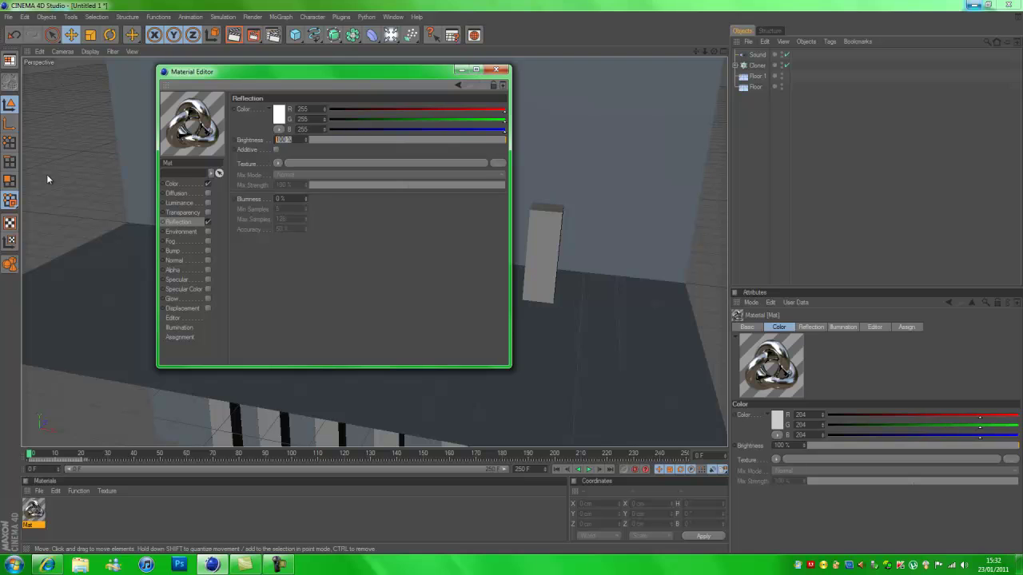
{"action": "type", "text": "30"}
{"action": "key", "text": "Return"}
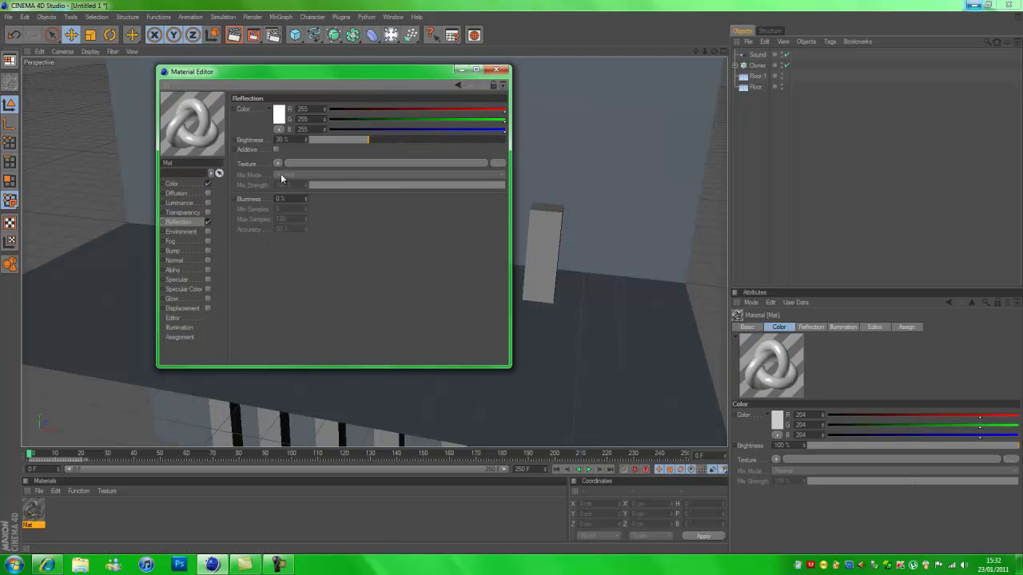
{"action": "left_click", "coordinate": [276, 162]}
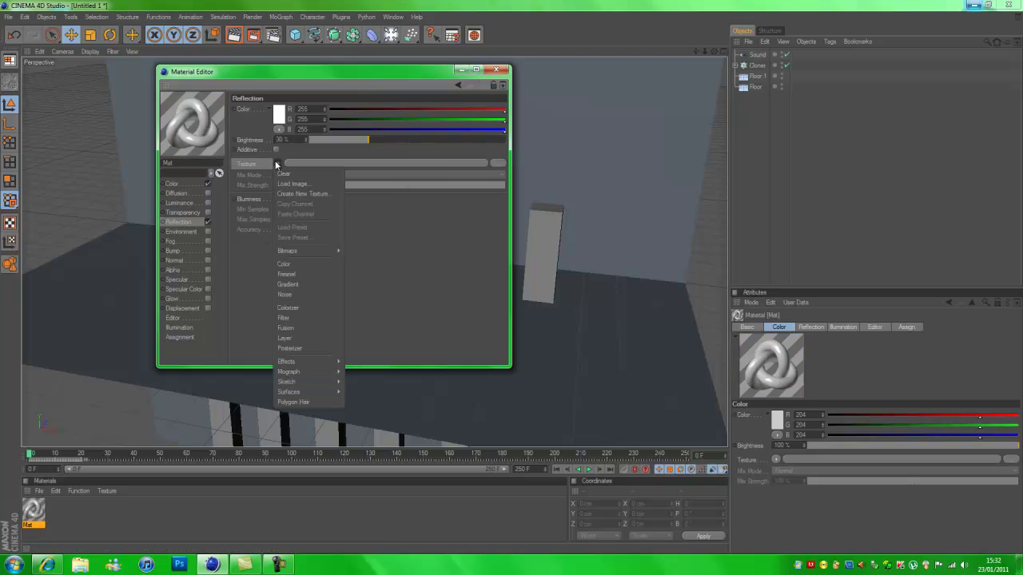
{"action": "left_click", "coordinate": [297, 274]}
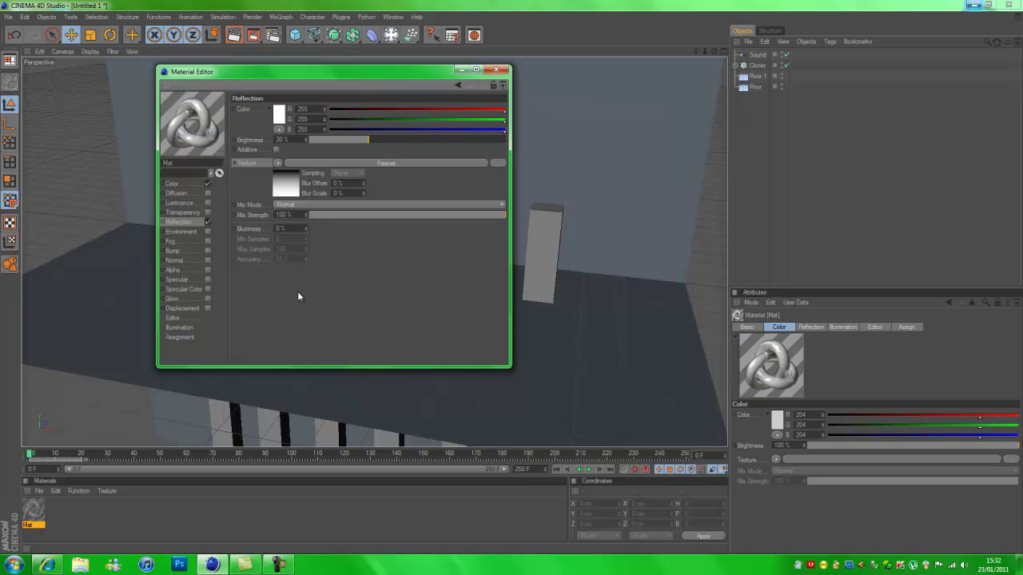
{"action": "left_click", "coordinate": [196, 184]}
Step: Set Mat's colour to dark blue (28, 0, 115) in the Color Picker
{"action": "left_click", "coordinate": [276, 116]}
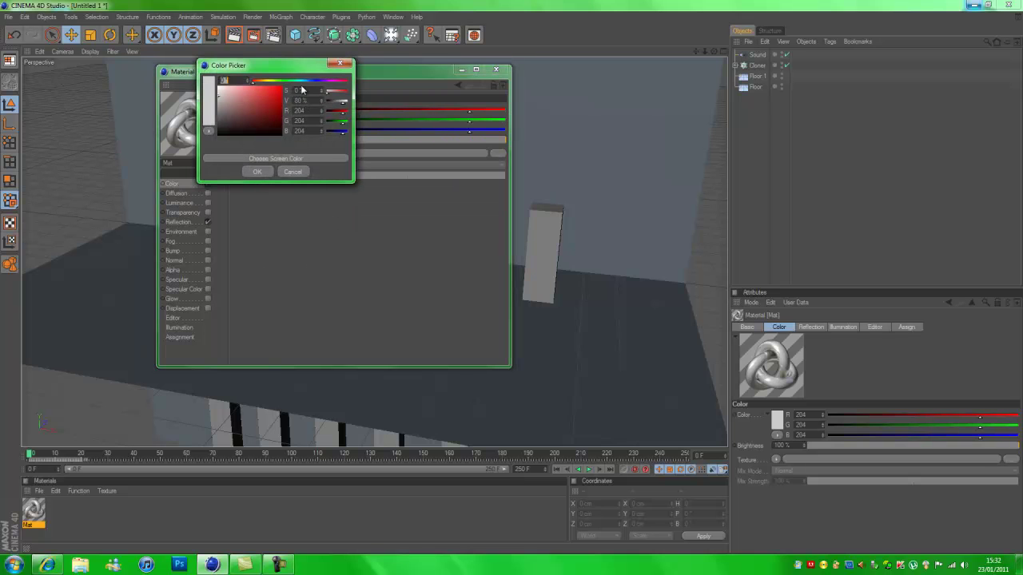
{"action": "mouse_move", "coordinate": [295, 83]}
{"action": "left_mouse_down"}
{"action": "mouse_move", "coordinate": [320, 83]}
{"action": "mouse_move", "coordinate": [305, 118]}
{"action": "left_mouse_up"}
{"action": "left_click", "coordinate": [260, 171]}
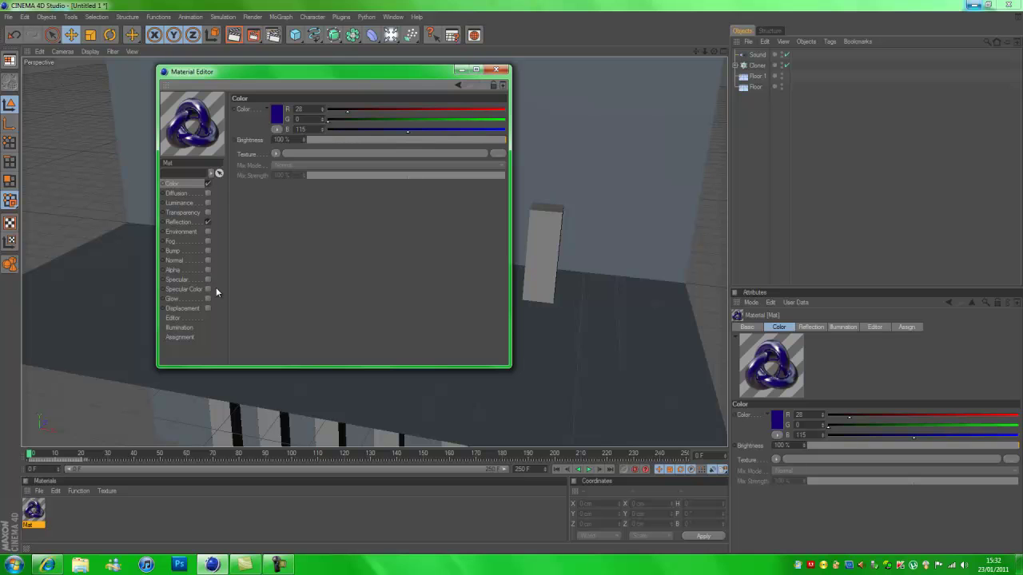
Step: Enable Luminance at 20% brightness and apply Mat to the Cloner's bars
{"action": "left_click", "coordinate": [207, 203]}
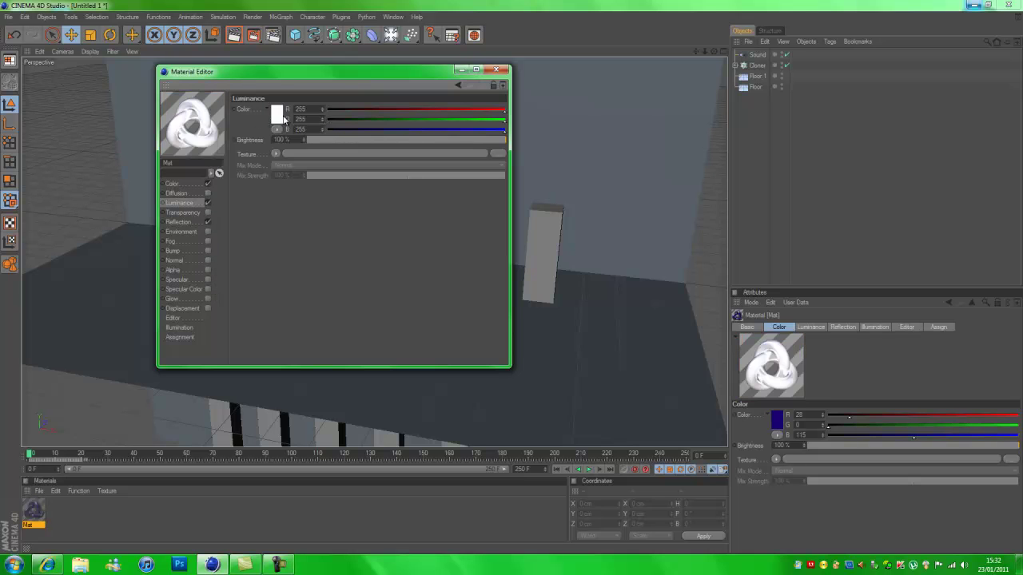
{"action": "left_click_drag", "start_coordinate": [334, 136], "coordinate": [315, 140]}
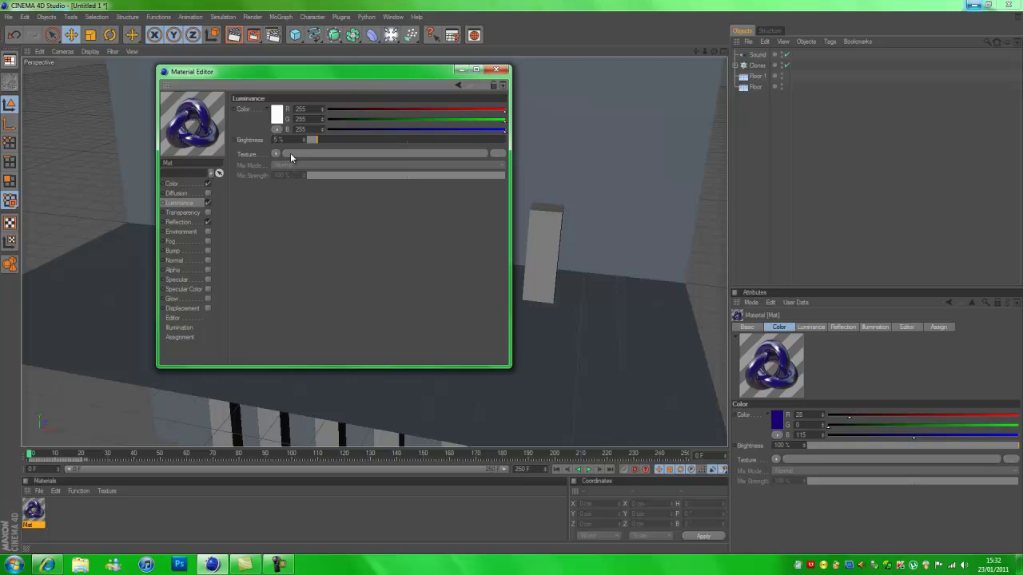
{"action": "left_click_drag", "start_coordinate": [326, 140], "coordinate": [346, 140]}
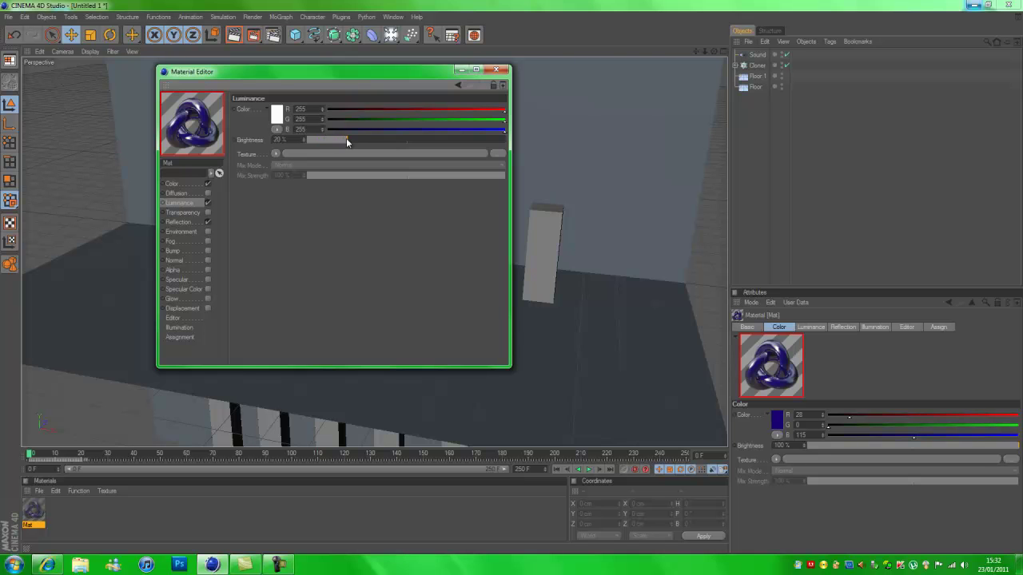
{"action": "left_click", "coordinate": [496, 69]}
{"action": "left_click_drag", "start_coordinate": [33, 503], "coordinate": [752, 68]}
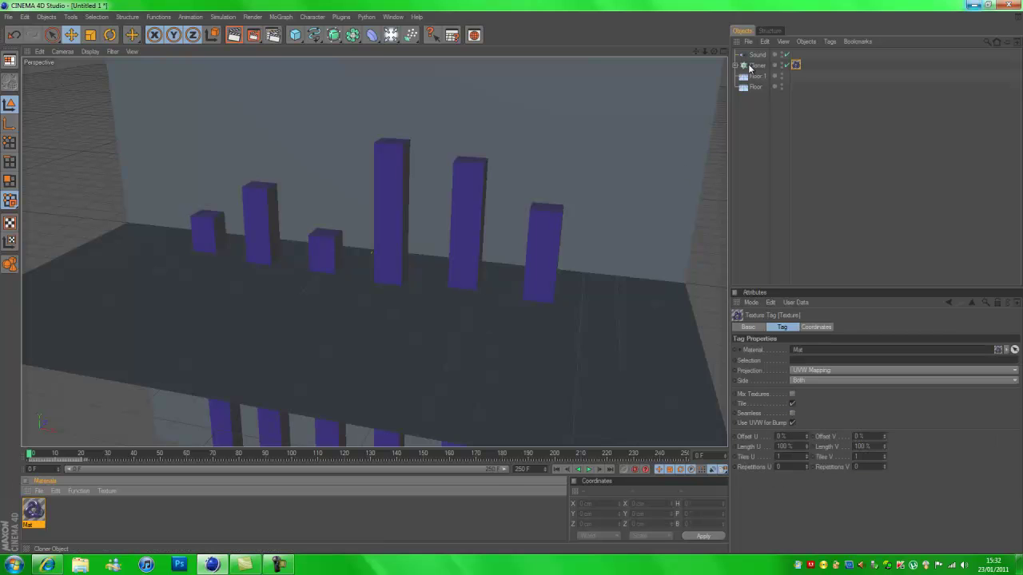
{"action": "left_click", "coordinate": [510, 162]}
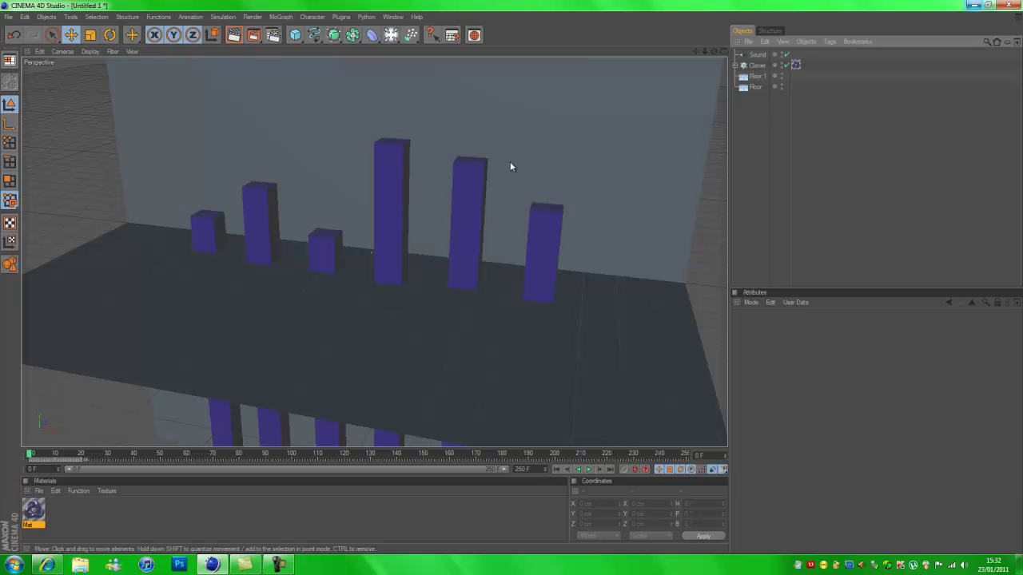
{"action": "left_click", "coordinate": [234, 35]}
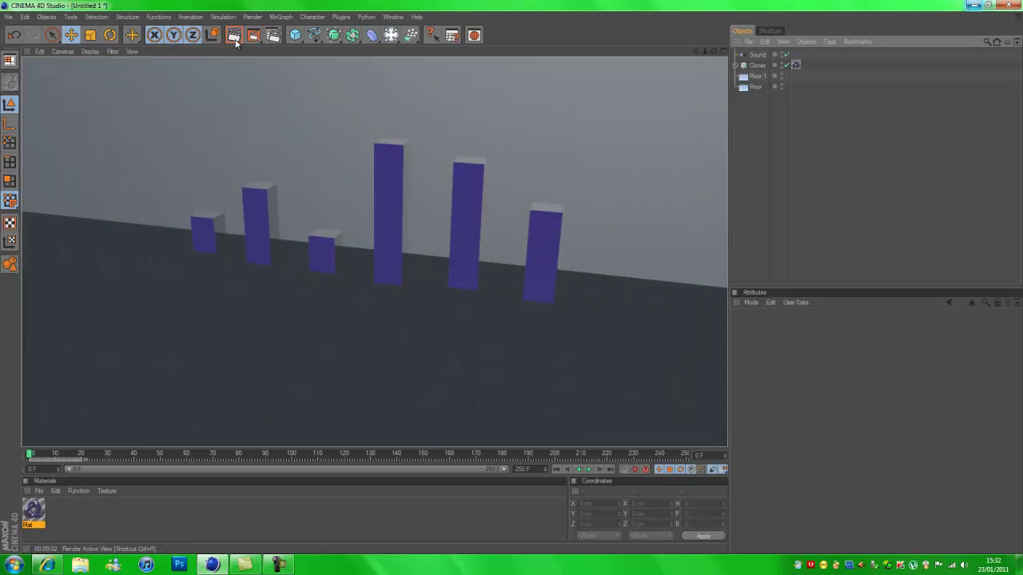
{"action": "left_click", "coordinate": [847, 78]}
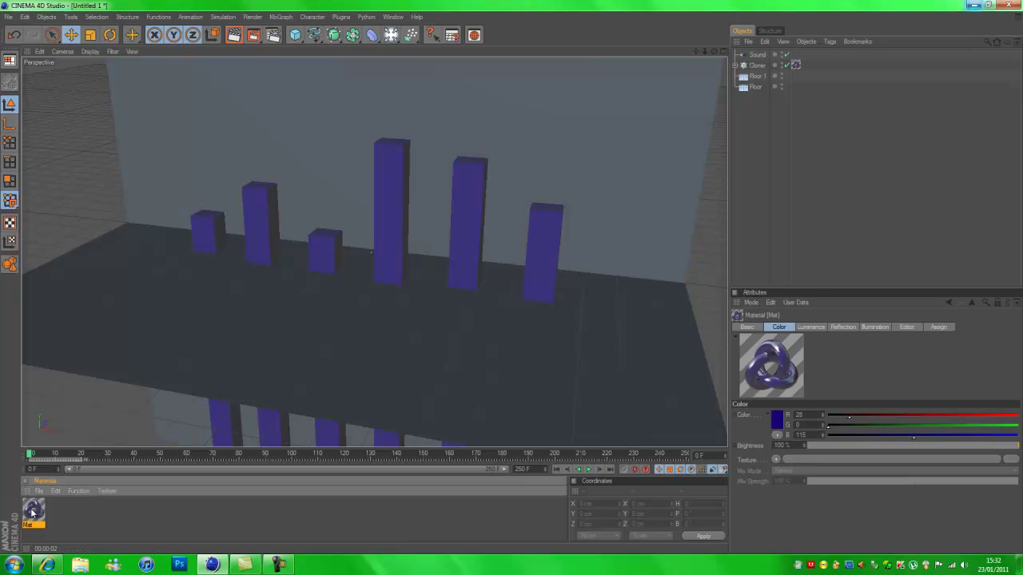
Step: Duplicate Mat as Mat.1, colour it yellow-green (205, 255, 44), and turn off its reflection
{"action": "left_click_drag", "start_coordinate": [32, 512], "coordinate": [80, 510], "text": "ctrl"}
{"action": "double_click", "coordinate": [60, 511]}
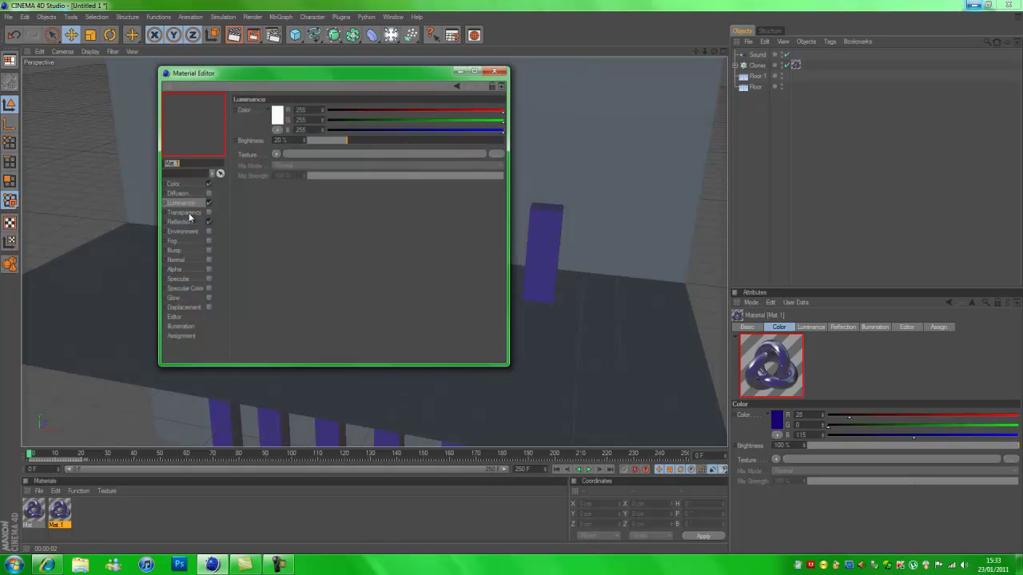
{"action": "left_click", "coordinate": [192, 185]}
{"action": "left_click", "coordinate": [281, 118]}
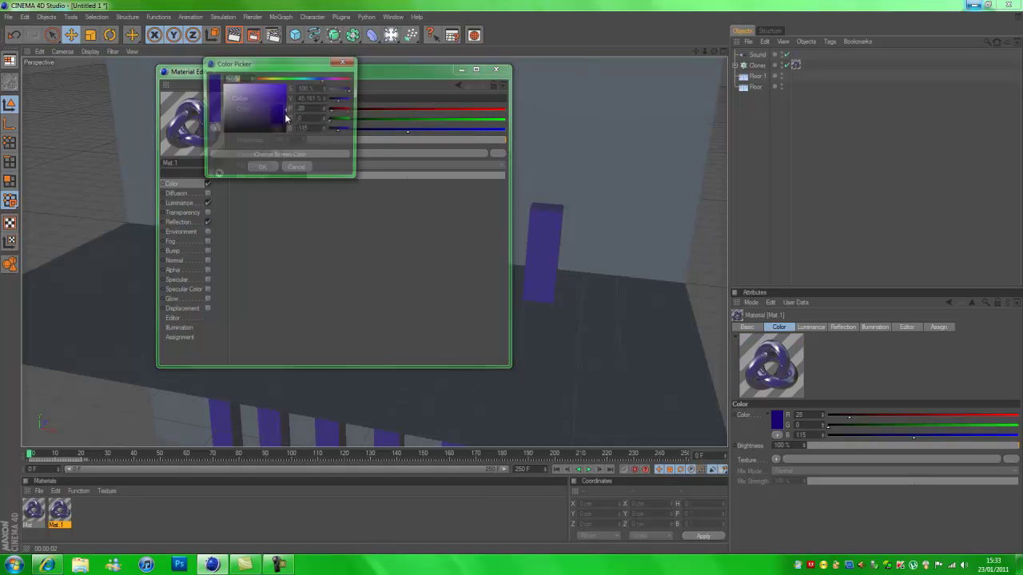
{"action": "mouse_move", "coordinate": [312, 78]}
{"action": "left_mouse_down"}
{"action": "mouse_move", "coordinate": [275, 96]}
{"action": "mouse_move", "coordinate": [277, 73]}
{"action": "left_mouse_up"}
{"action": "left_click", "coordinate": [271, 170]}
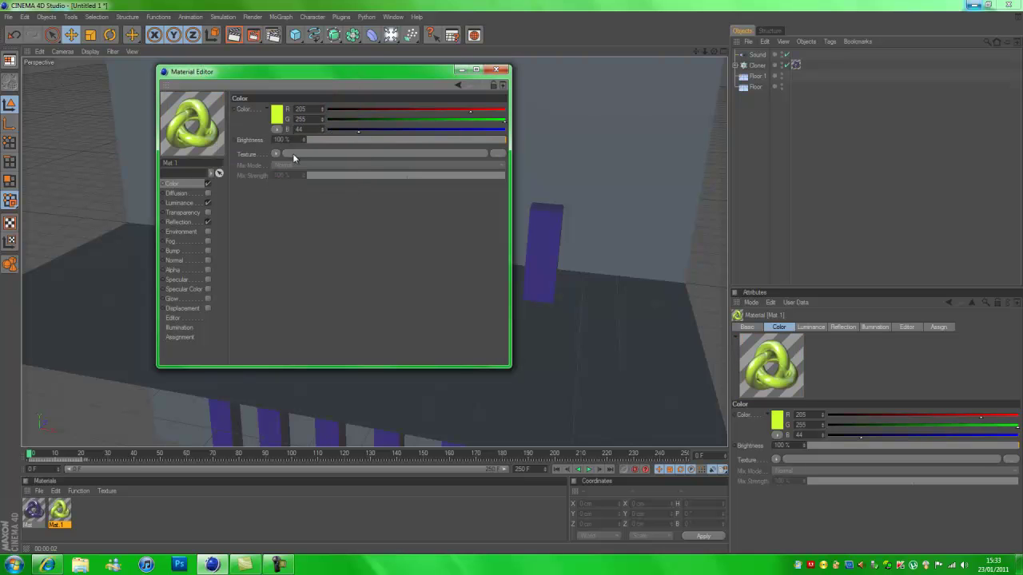
{"action": "left_click", "coordinate": [208, 222]}
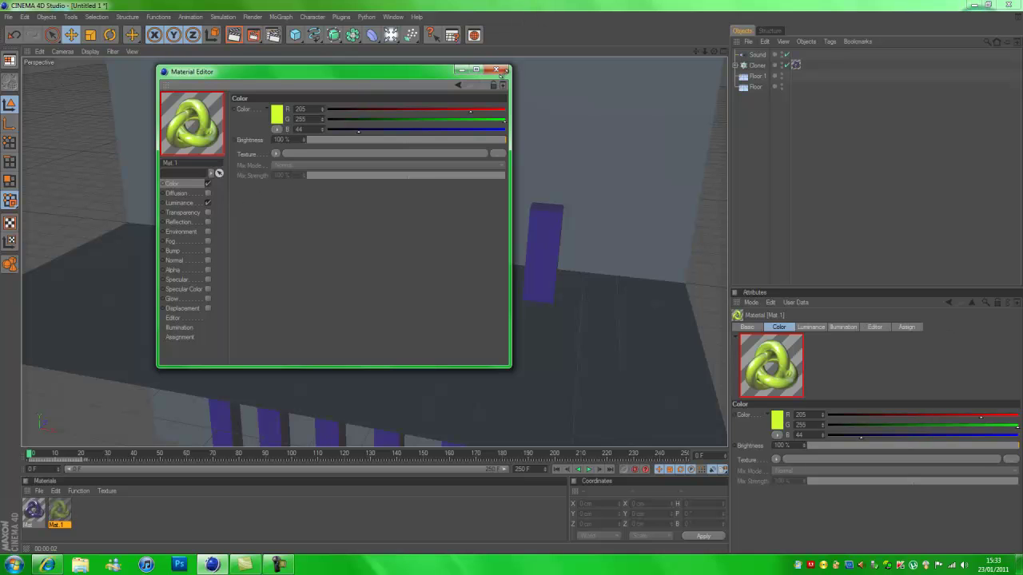
Step: Apply the yellow-green Mat.1 to the floor and the back wall
{"action": "left_click", "coordinate": [497, 70]}
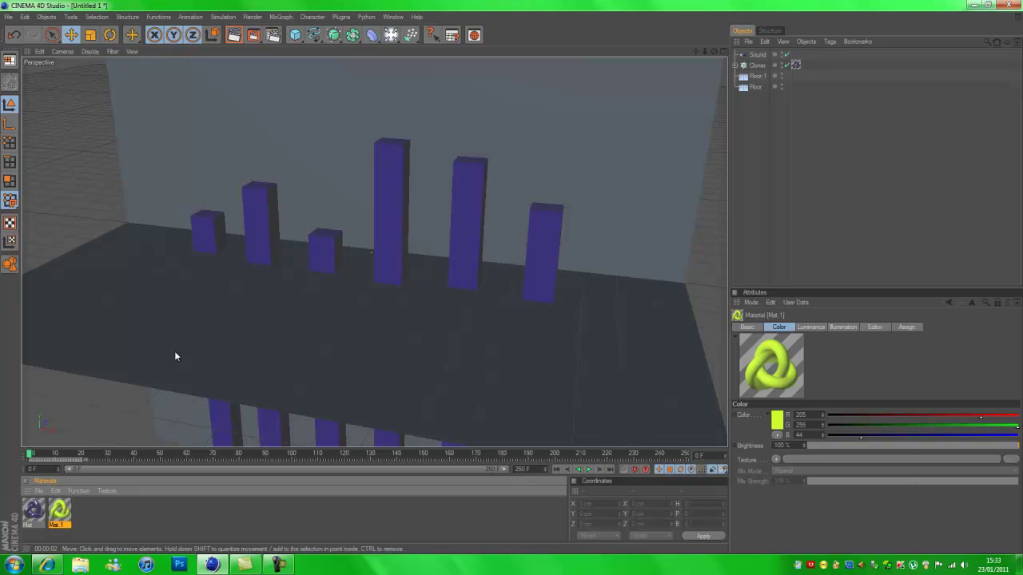
{"action": "left_click_drag", "start_coordinate": [668, 139], "coordinate": [492, 348]}
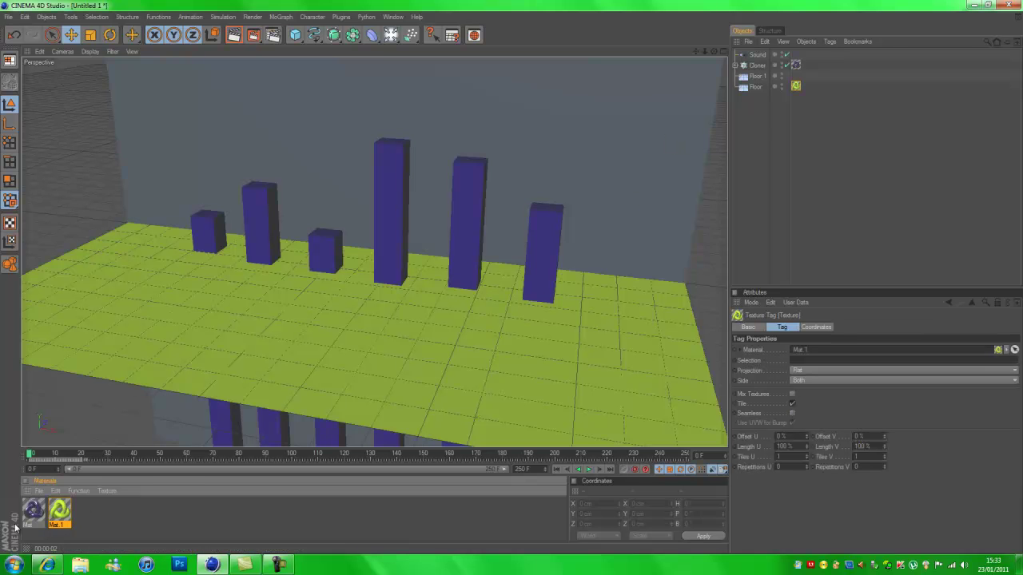
{"action": "left_click_drag", "start_coordinate": [62, 511], "coordinate": [287, 90]}
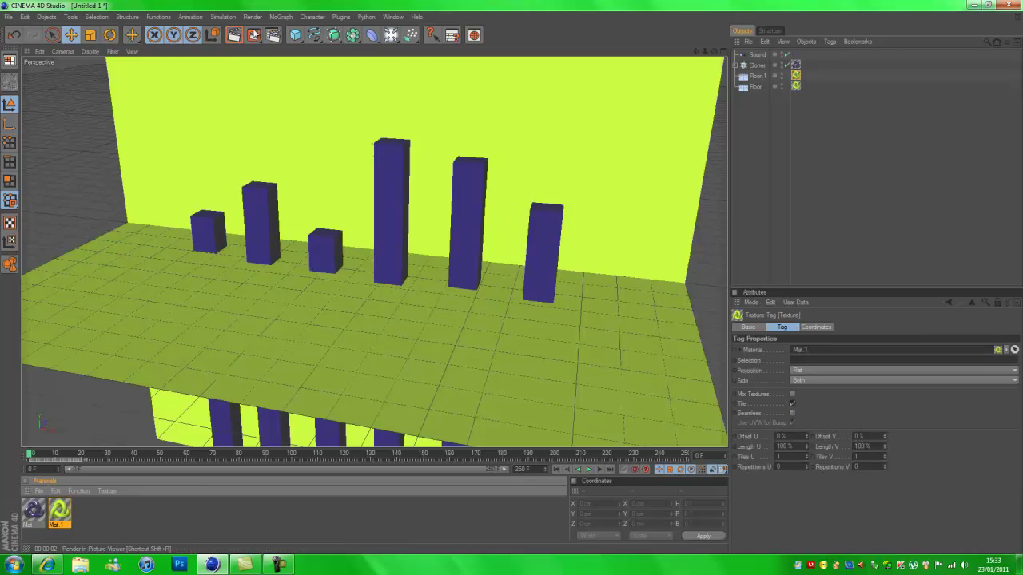
Step: Render to the Picture Viewer, stop and close it, then render the active view
{"action": "left_click", "coordinate": [254, 35]}
{"action": "left_click", "coordinate": [443, 6]}
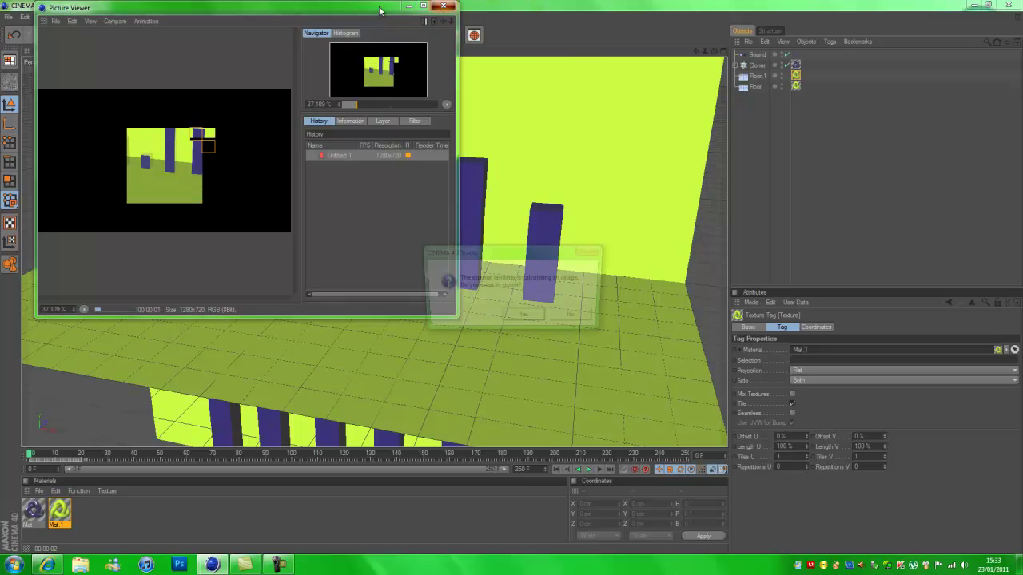
{"action": "left_click", "coordinate": [524, 317]}
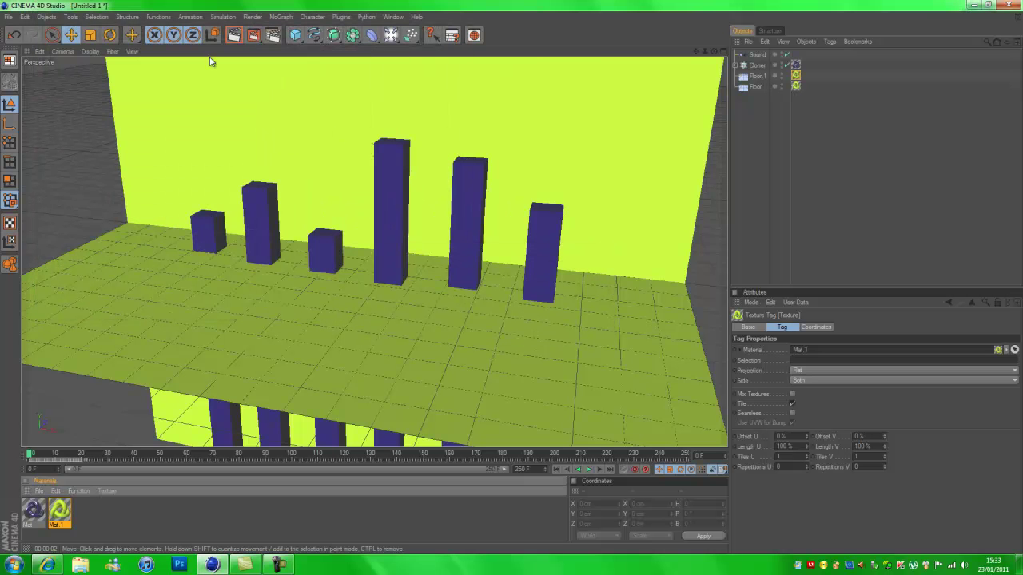
{"action": "left_click", "coordinate": [237, 36]}
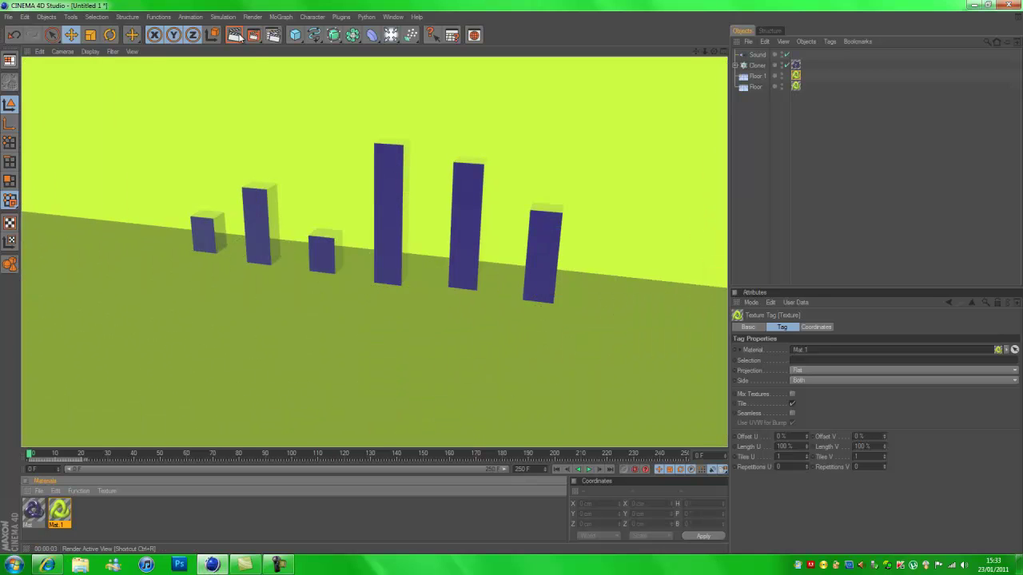
Step: Leave the render preview, zoom in on the bars and backdrop, and add a Camera object
{"action": "left_click", "coordinate": [111, 433]}
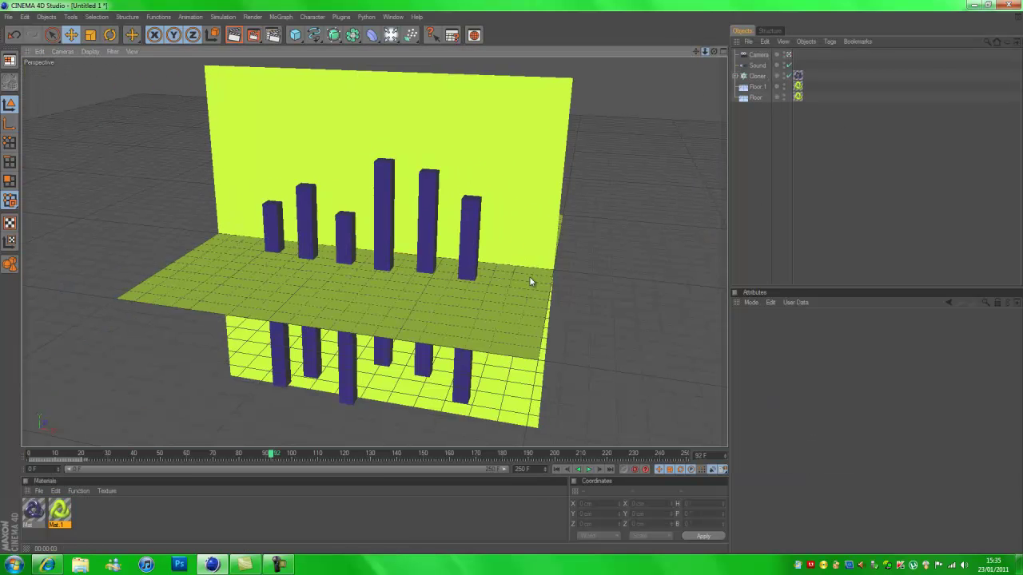
{"action": "mouse_move", "coordinate": [529, 276]}
{"action": "right_mouse_down", "text": "alt"}
{"action": "mouse_move", "coordinate": [495, 281]}
{"action": "mouse_move", "coordinate": [519, 264]}
{"action": "right_mouse_up", "text": "alt"}
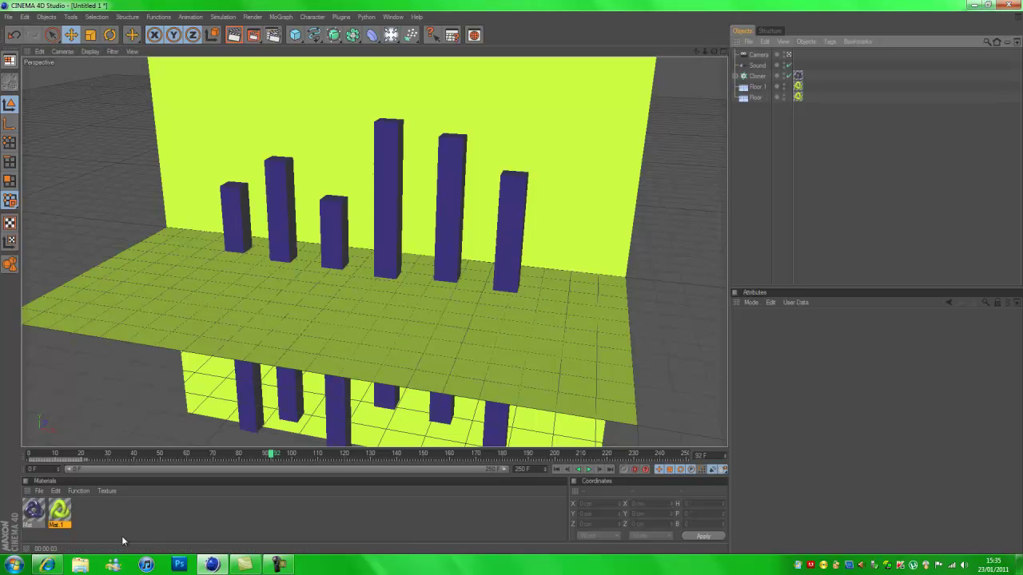
{"action": "left_click", "coordinate": [279, 565]}
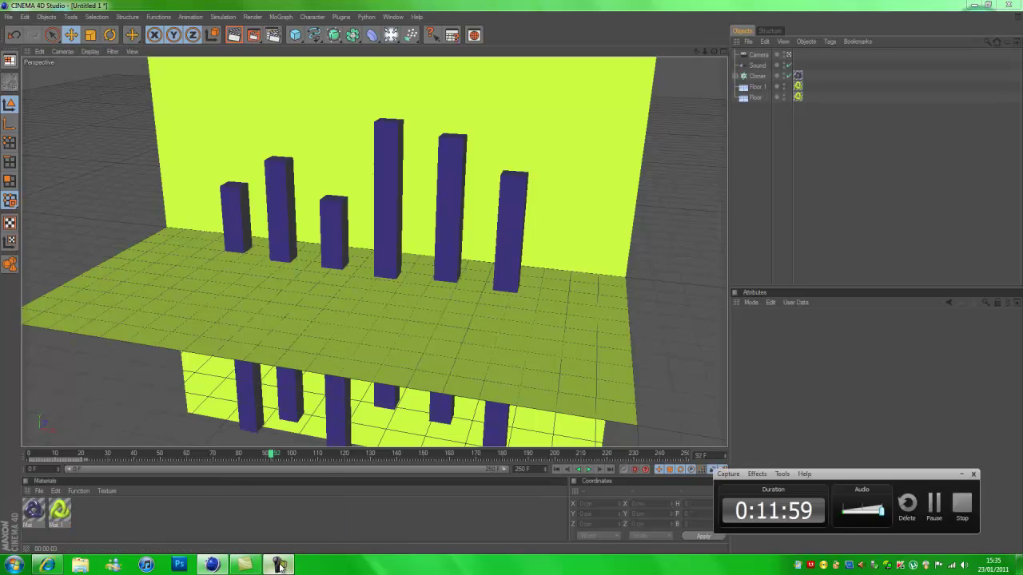